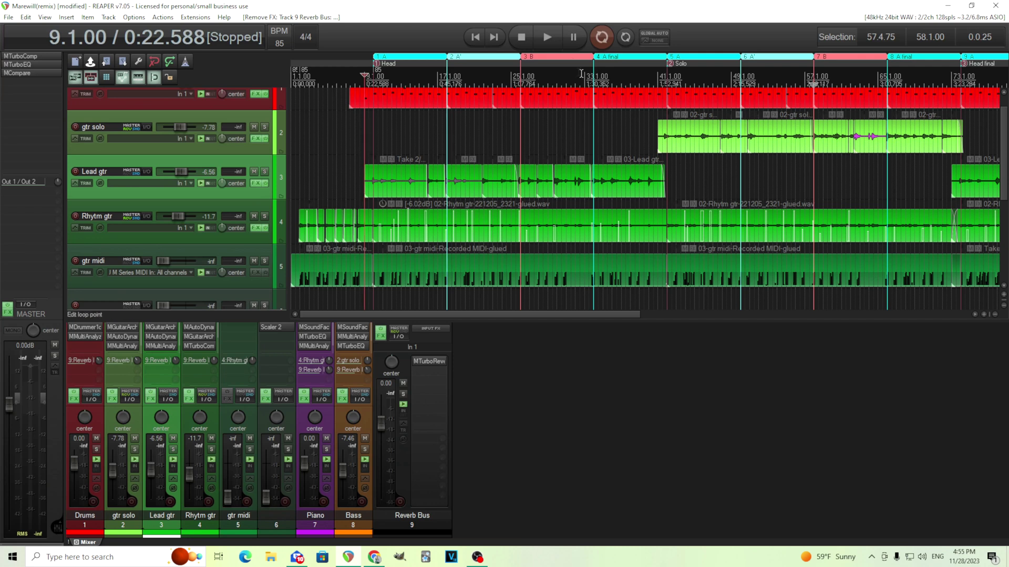
Play part of the Marewill(remix) mix, stop it, and set the position to bar 10.
left_click(546, 38)
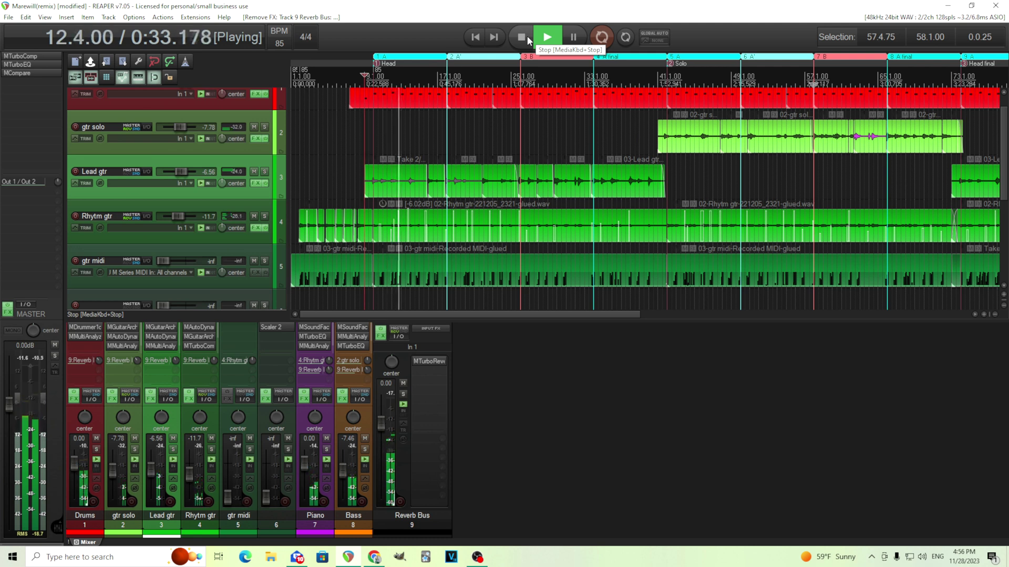
left_click(527, 36)
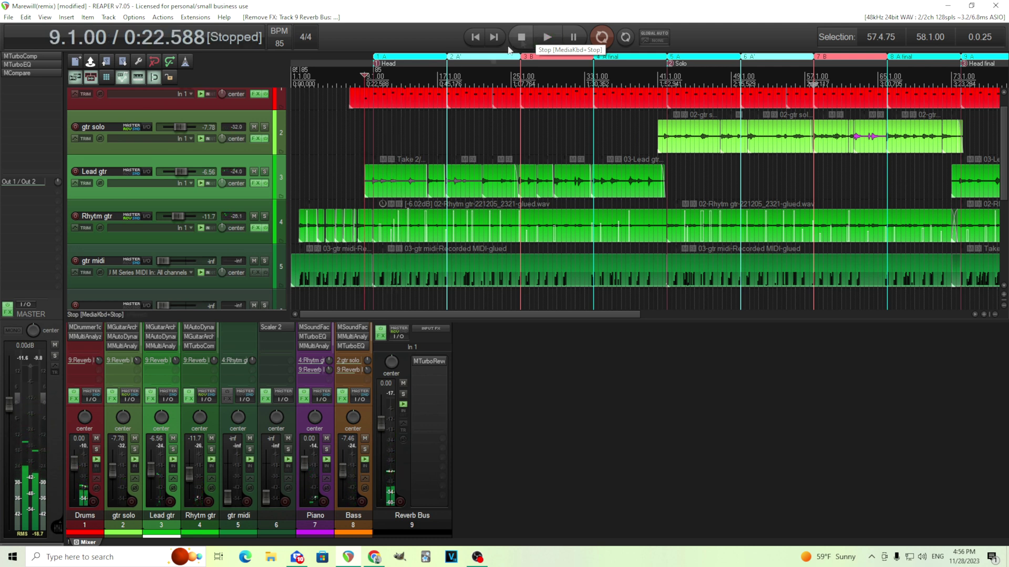
left_click(374, 72)
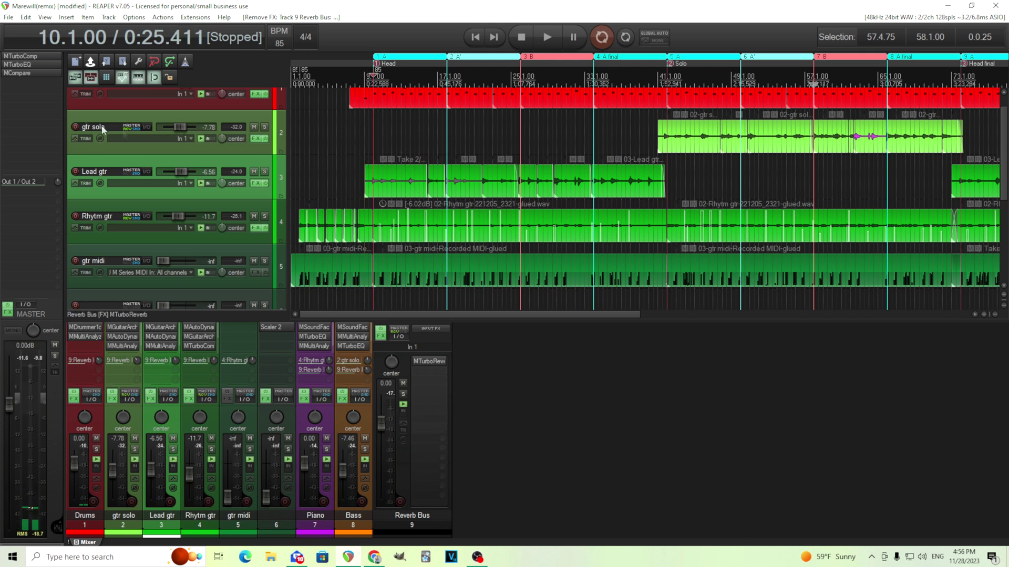
Add MAutoDynamicEq from the EQs Quick add list to the master track and centre its window.
right_click(41, 80)
mouse_move(107, 103)
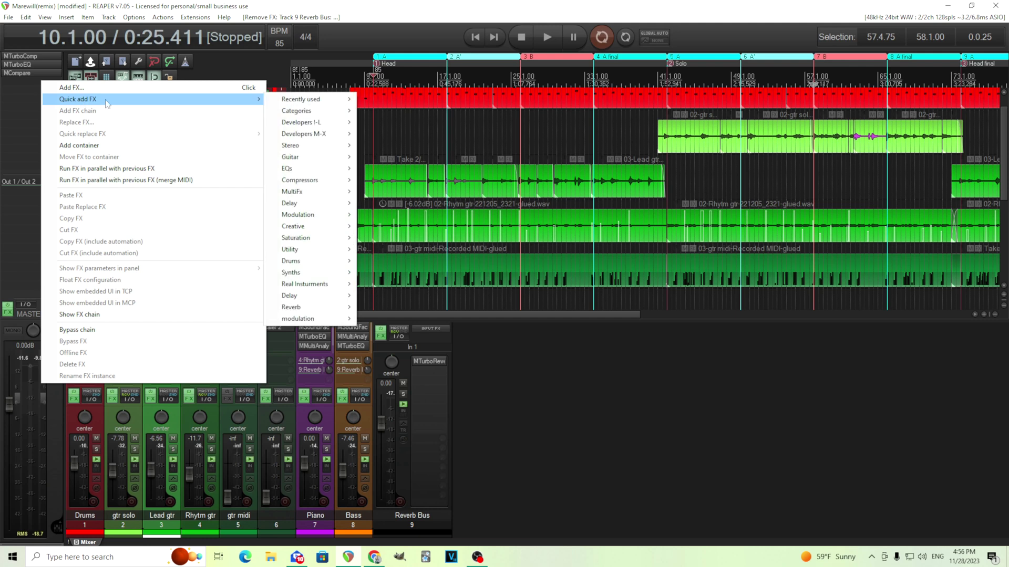
mouse_move(314, 170)
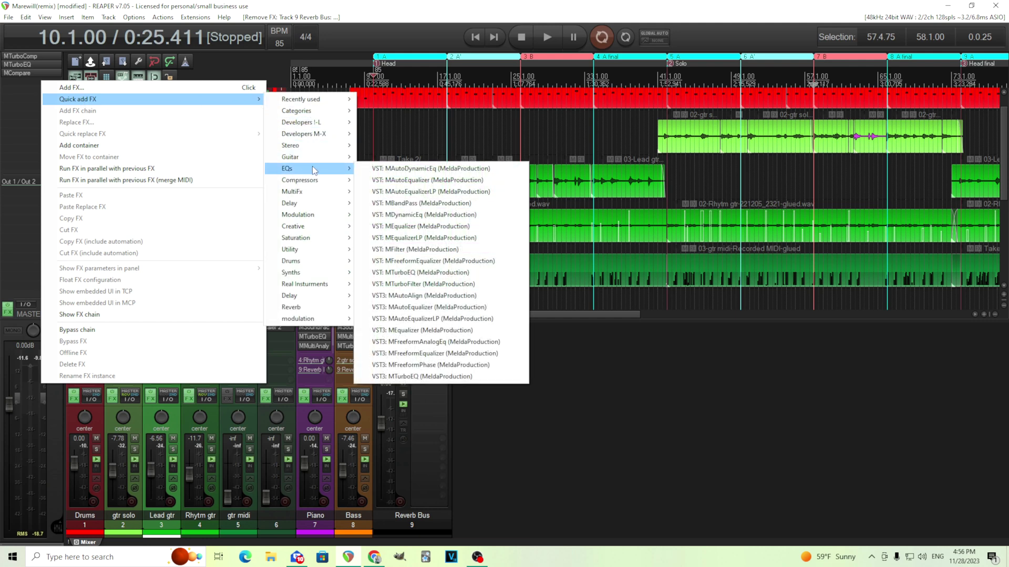
left_click(380, 173)
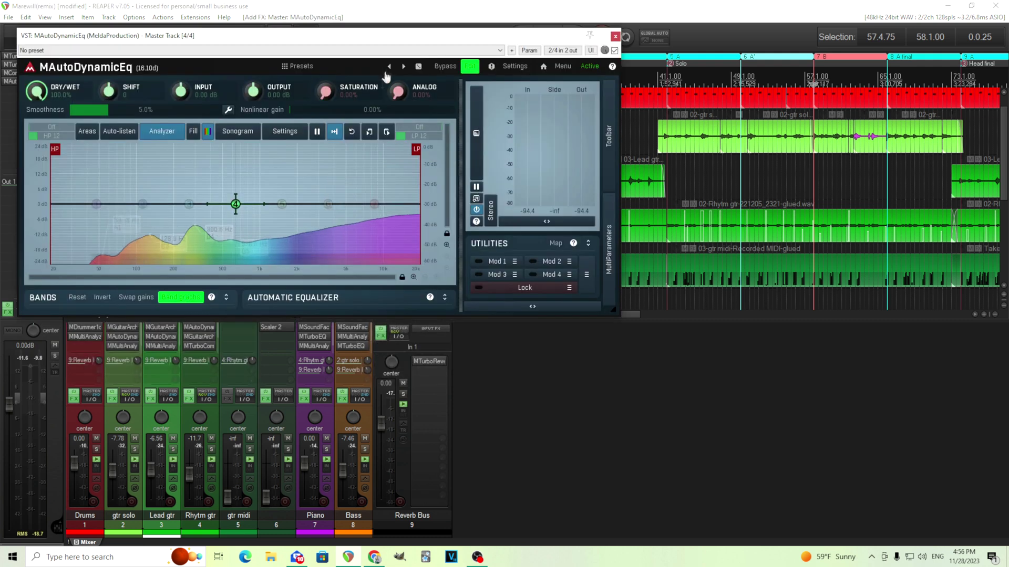
left_click_drag(415, 38, 653, 222)
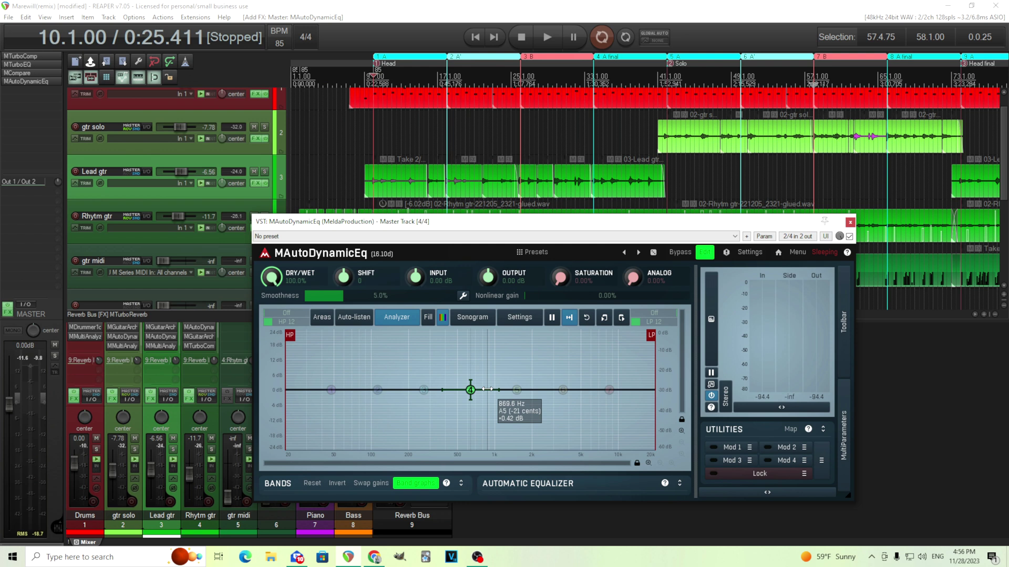
Activate MAutoDynamicEq band 1 near 44 Hz and reposition the plugin window.
left_click(330, 389)
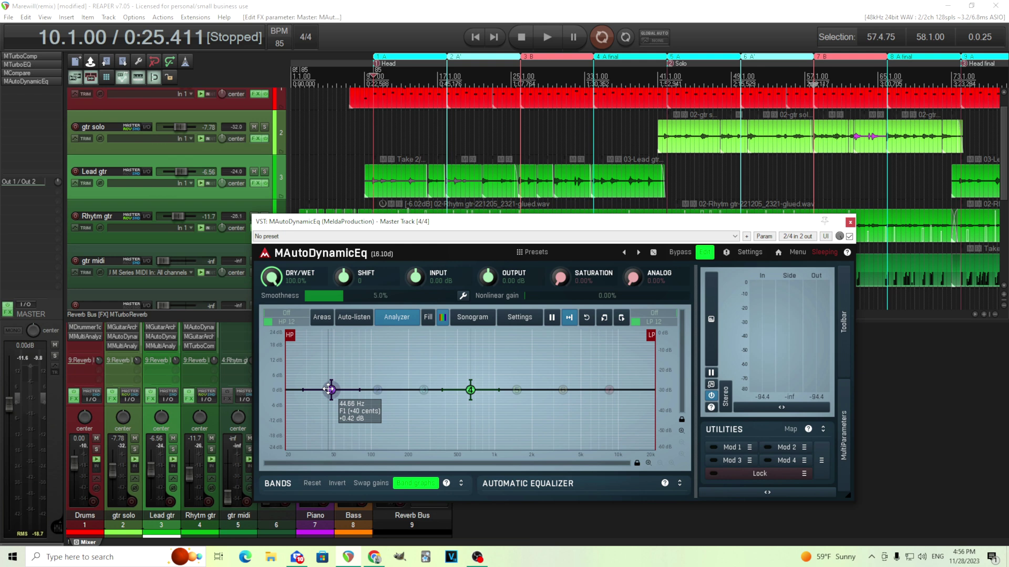
double_click(329, 388)
left_click_drag(256, 198, 227, 145)
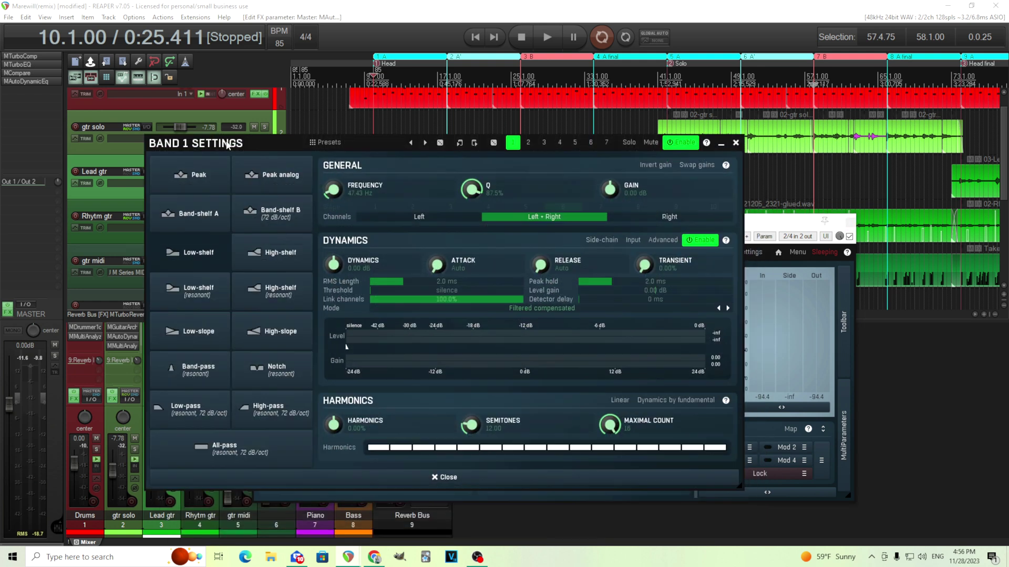
left_click(735, 143)
left_click_drag(526, 228, 573, 100)
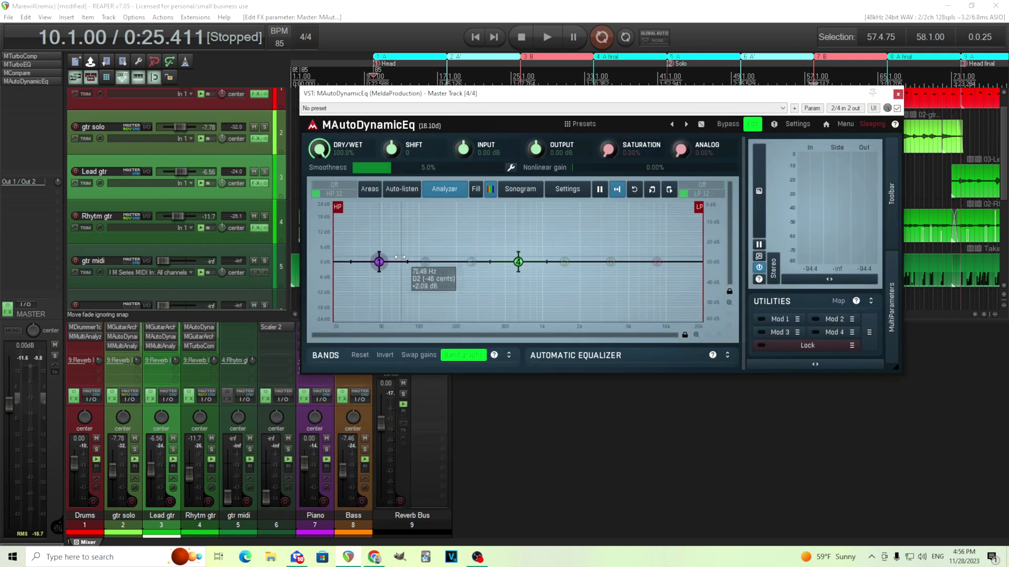
Make band 1 a 36 dB/oct high-pass and tune its cutoff to about 57 Hz during playback.
double_click(379, 263)
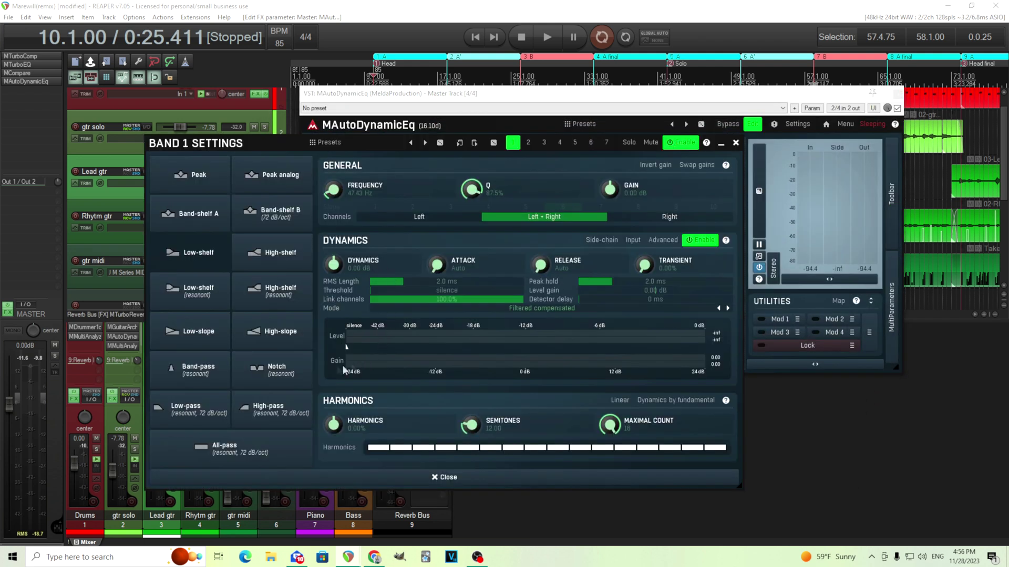
left_click(451, 207)
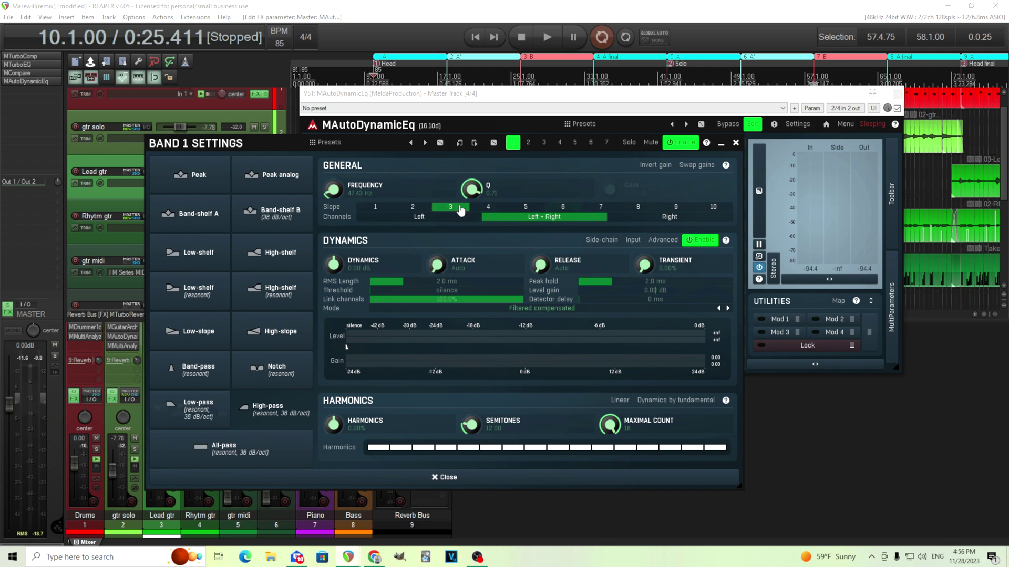
left_click(514, 480)
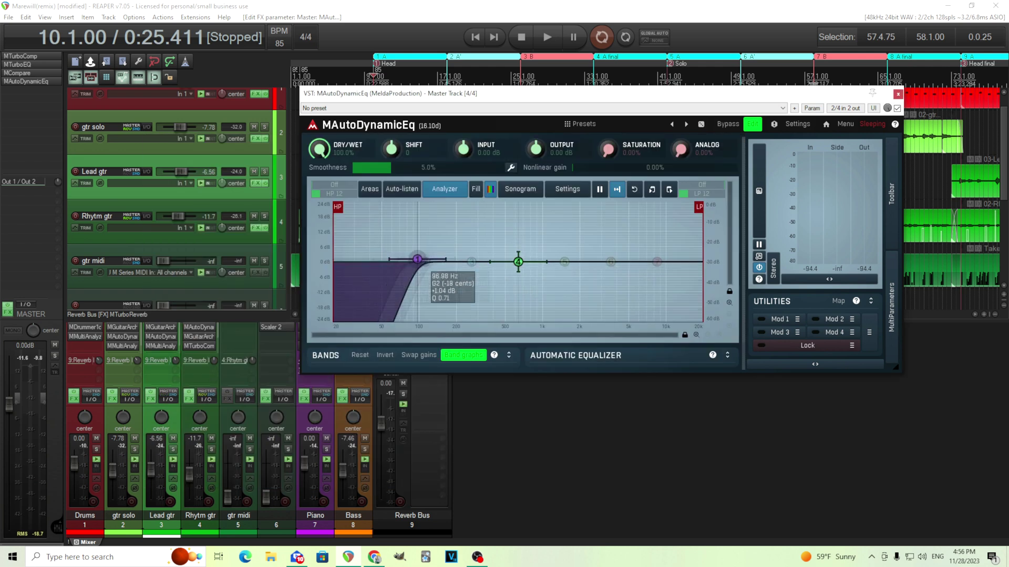
left_click_drag(390, 262, 387, 261)
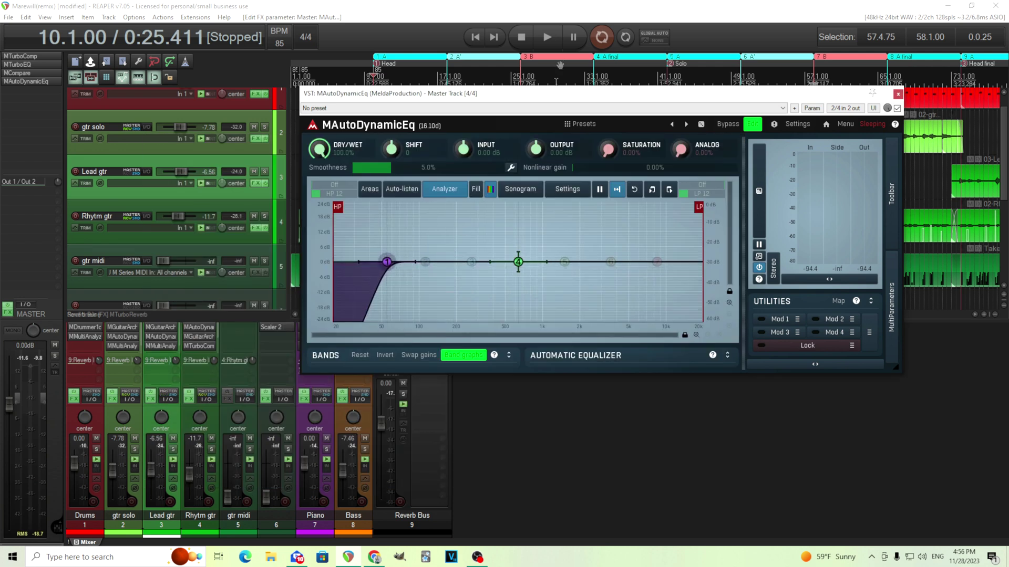
left_click(550, 37)
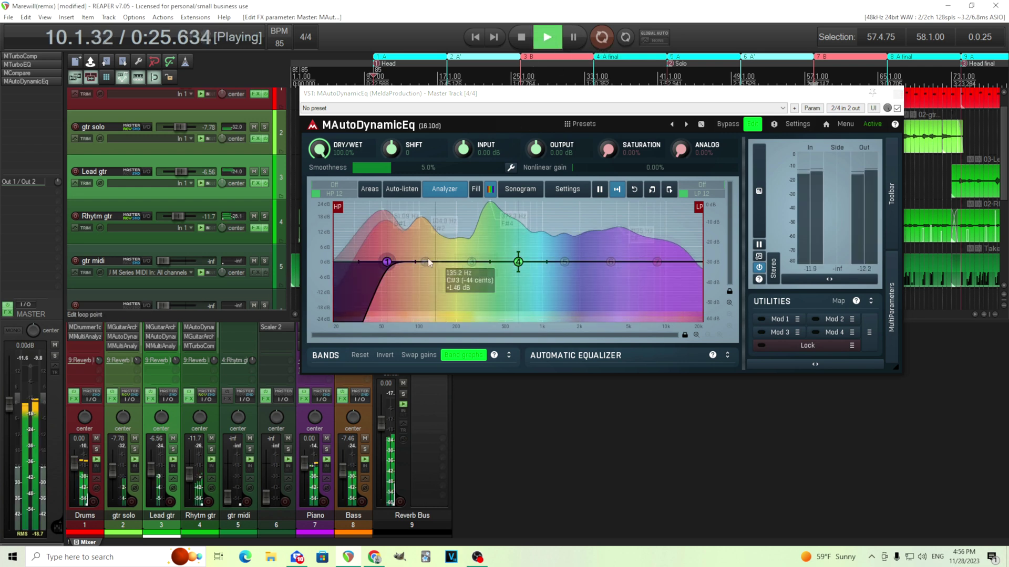
mouse_move(386, 261)
left_mouse_down()
mouse_move(645, 261)
mouse_move(389, 261)
left_mouse_up()
key("space")
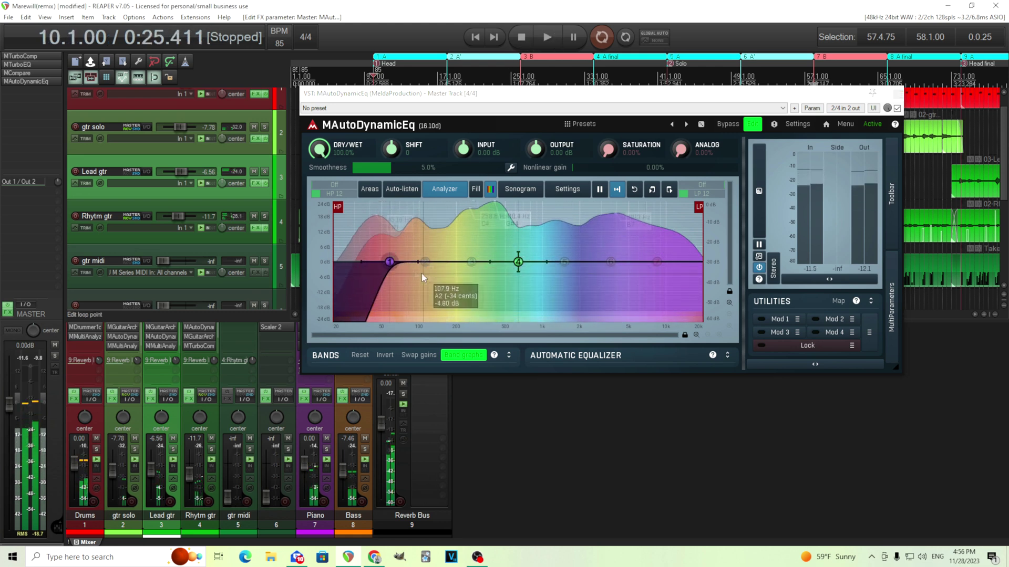
Audition band 1's high-pass by sweeping its cutoff up during playback.
double_click(389, 261)
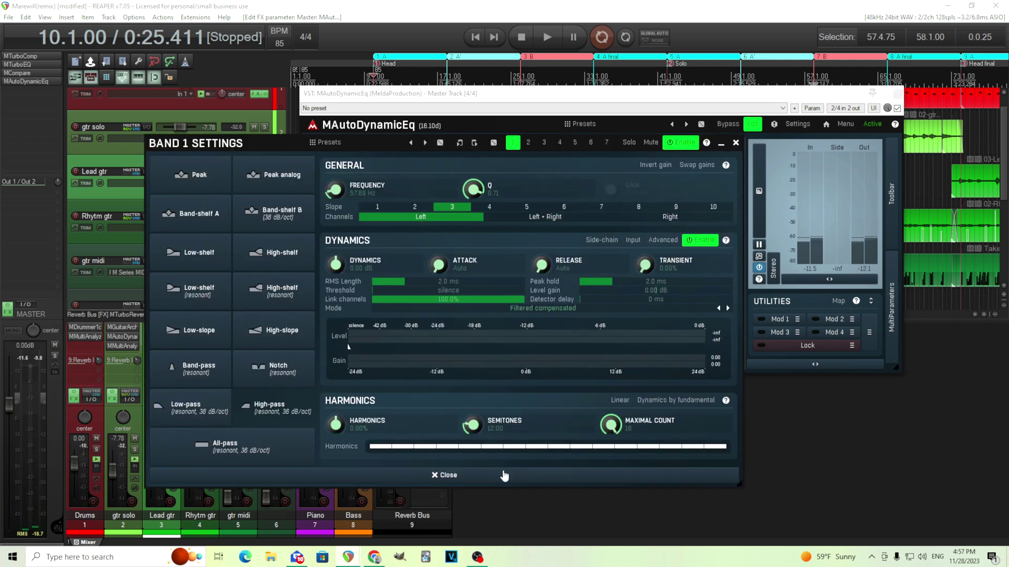
left_click(477, 477)
key("space")
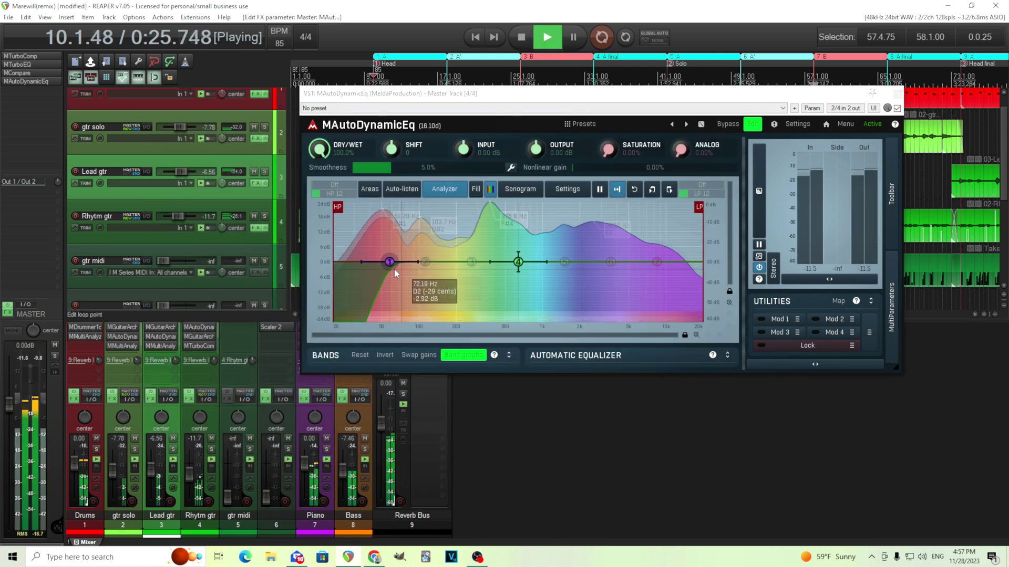
mouse_move(396, 272)
left_mouse_down()
mouse_move(402, 263)
mouse_move(656, 263)
mouse_move(381, 263)
left_mouse_up()
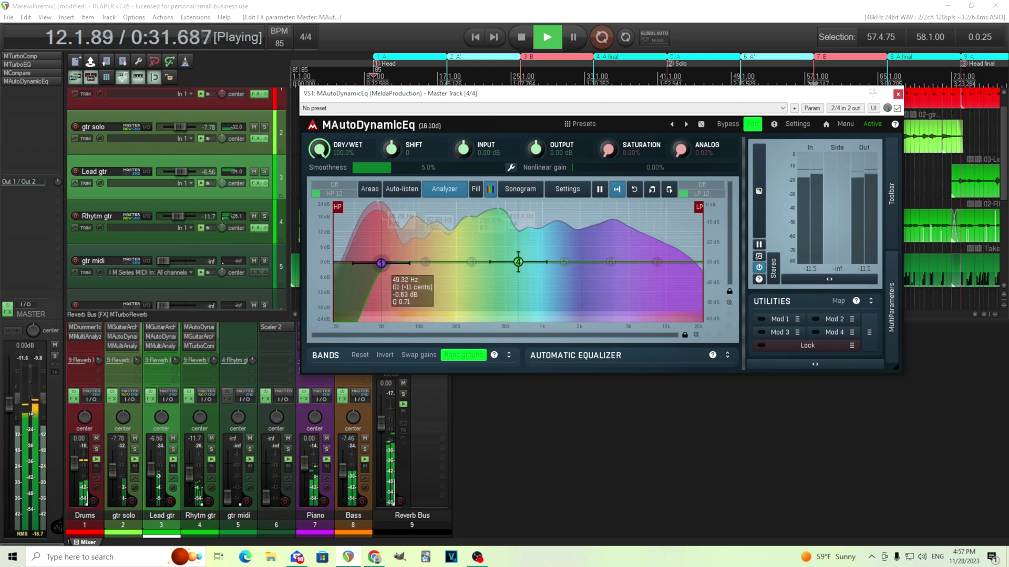
left_click(521, 37)
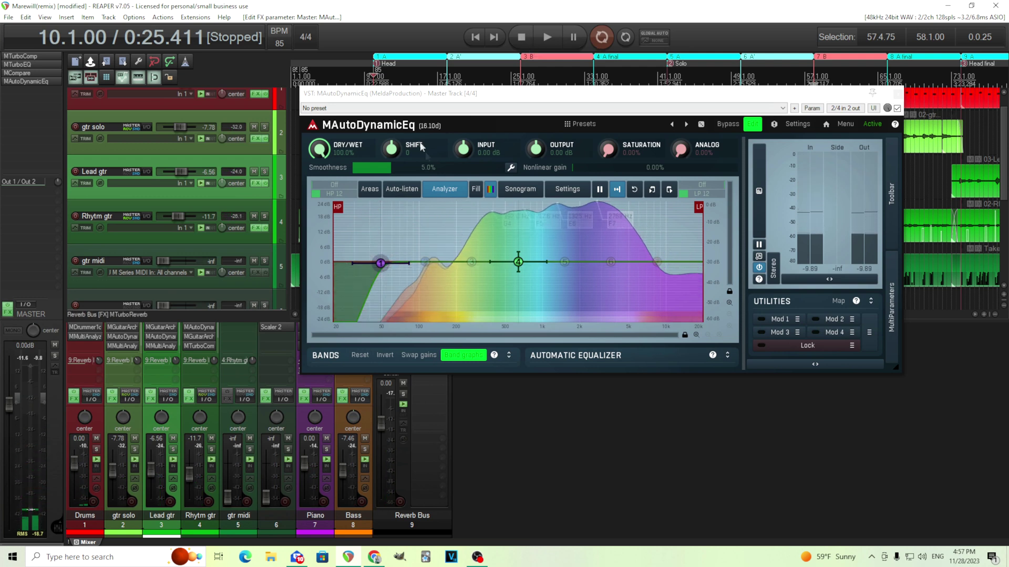
Set band 1's Channels to Right, then back to Left + Right.
left_click_drag(420, 93, 210, 69)
double_click(170, 238)
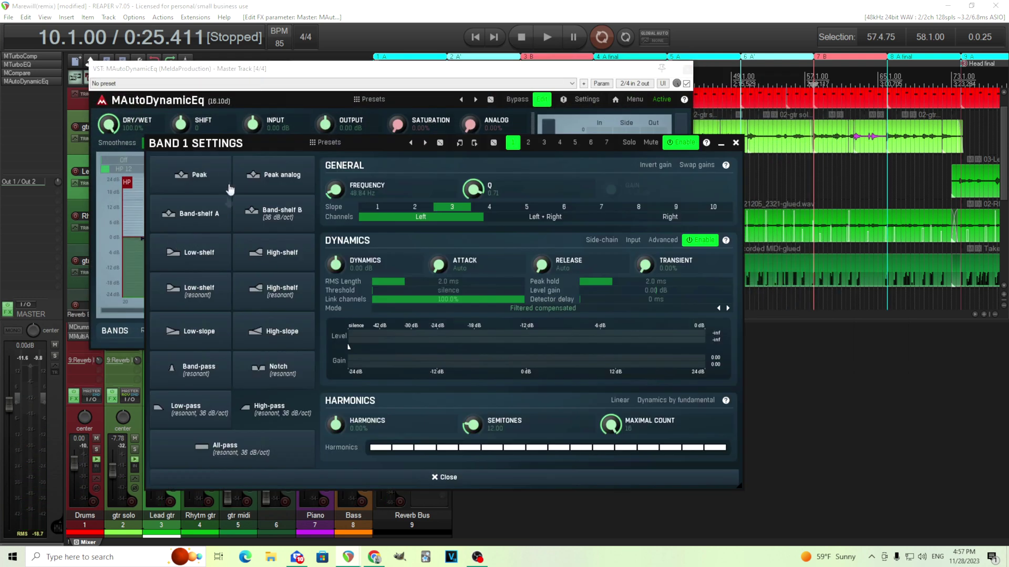
left_click_drag(203, 147, 435, 157)
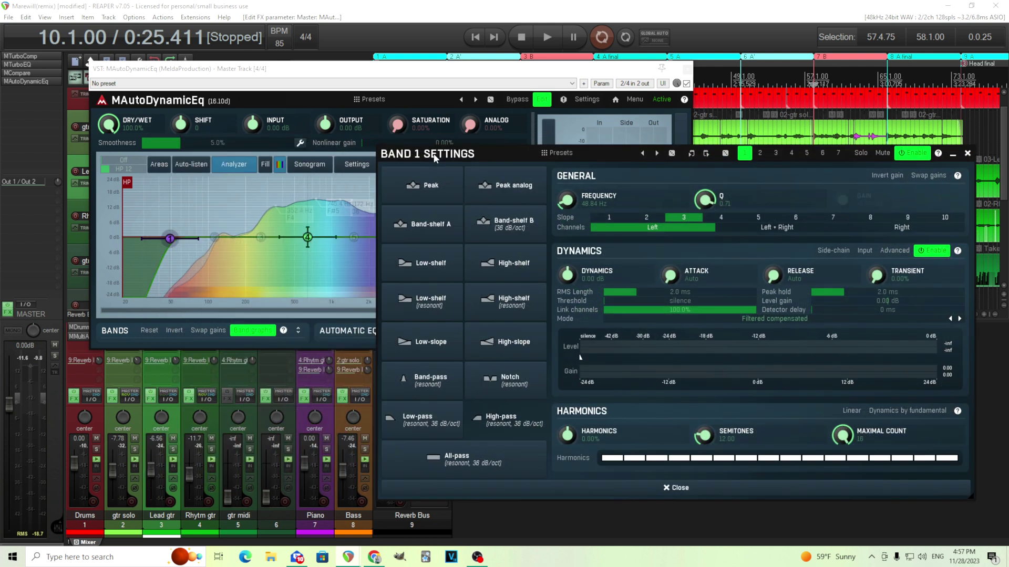
left_click(909, 229)
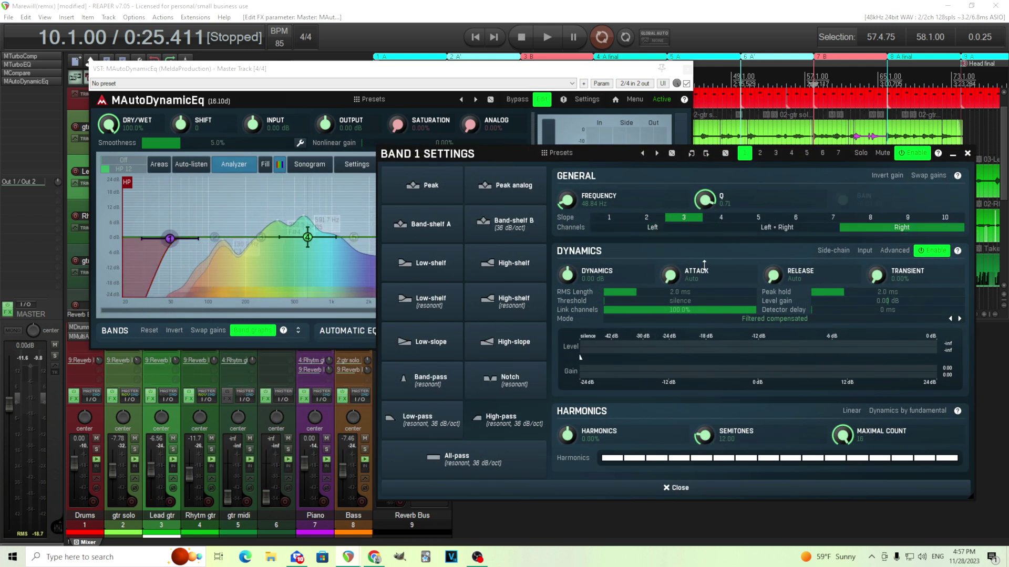
left_click(791, 229)
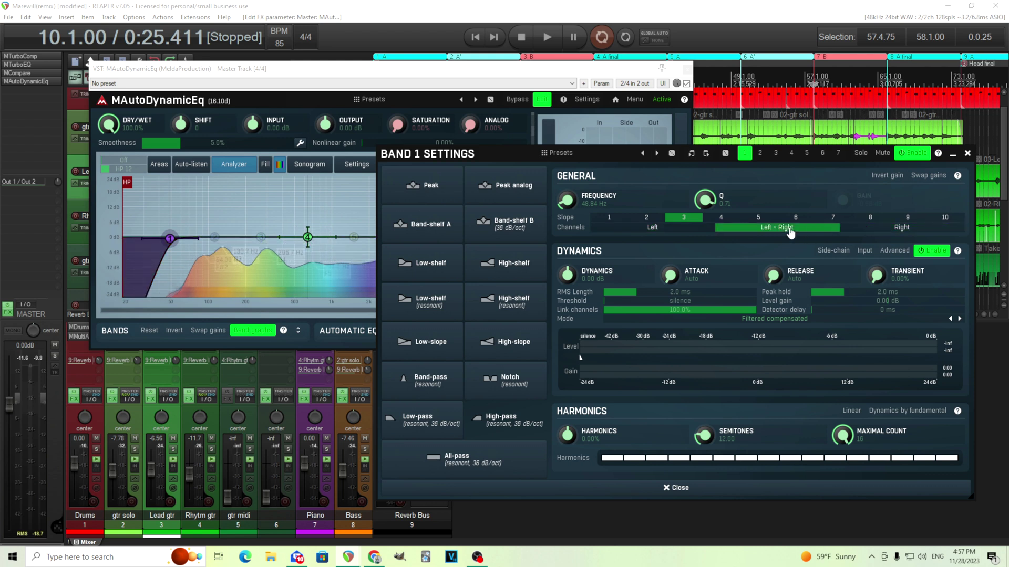
left_click(725, 491)
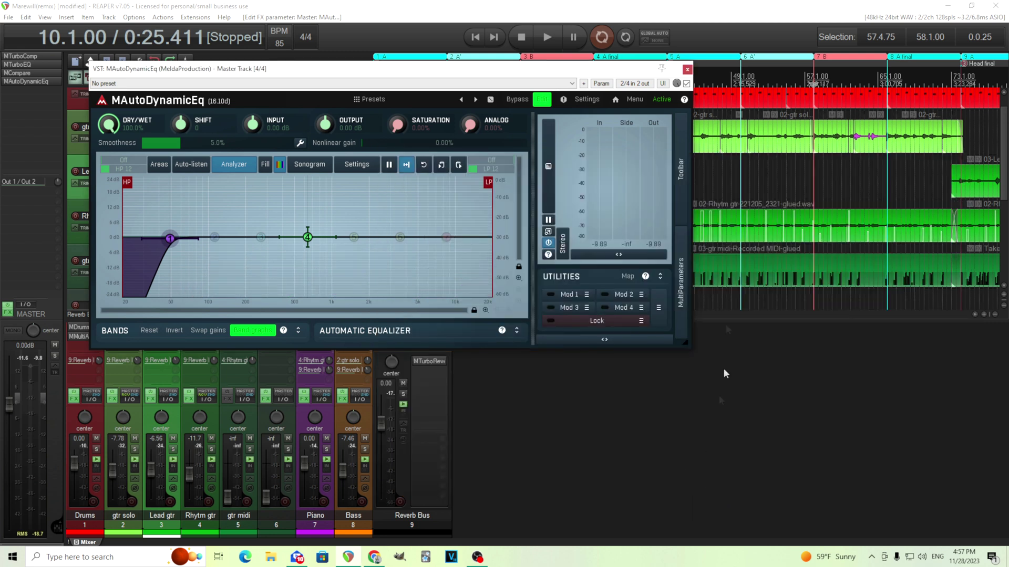
Switch the plugin's channel mode to Left only and audition a high-pass sweep.
left_click(681, 187)
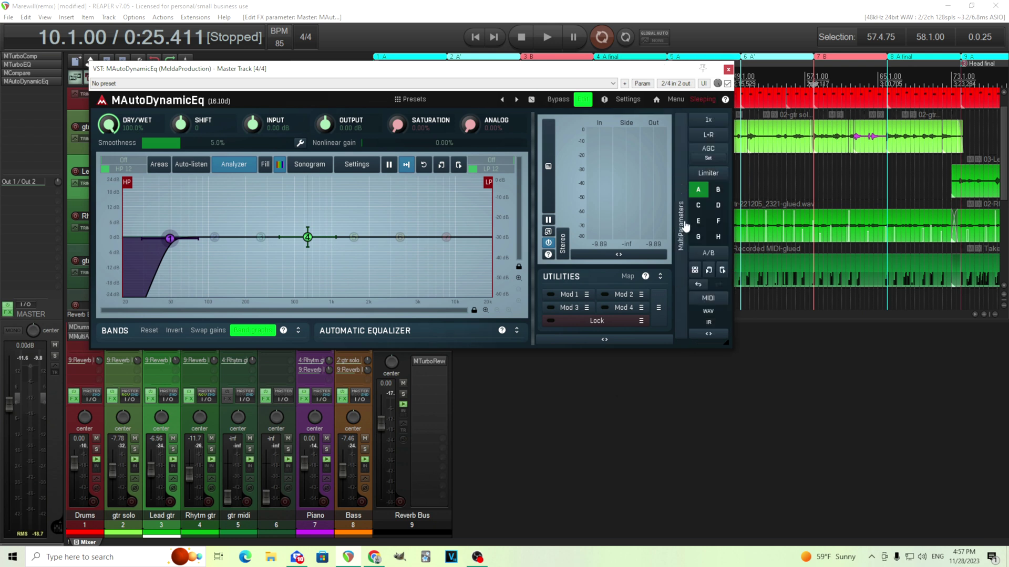
left_click(709, 135)
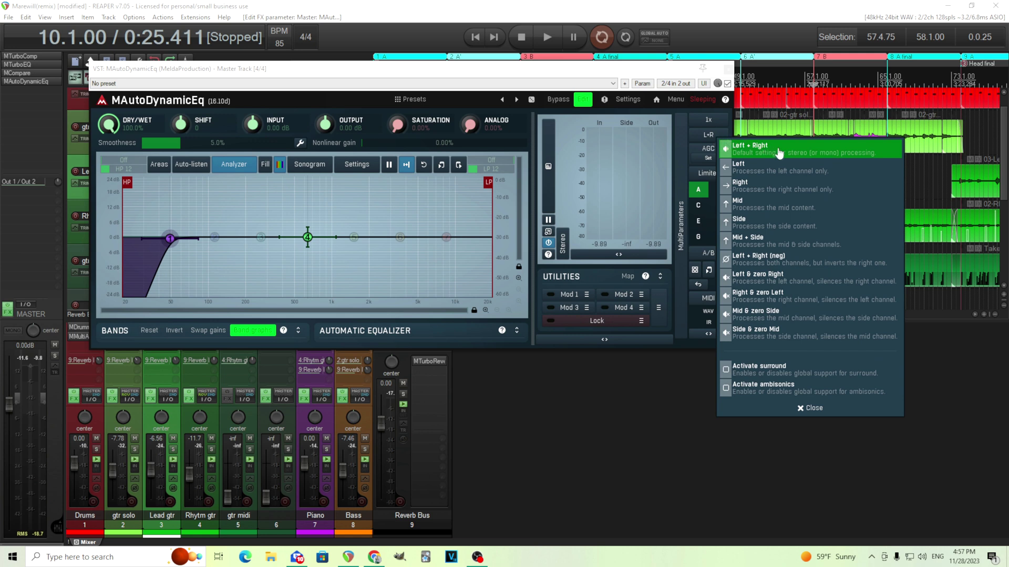
left_click(804, 177)
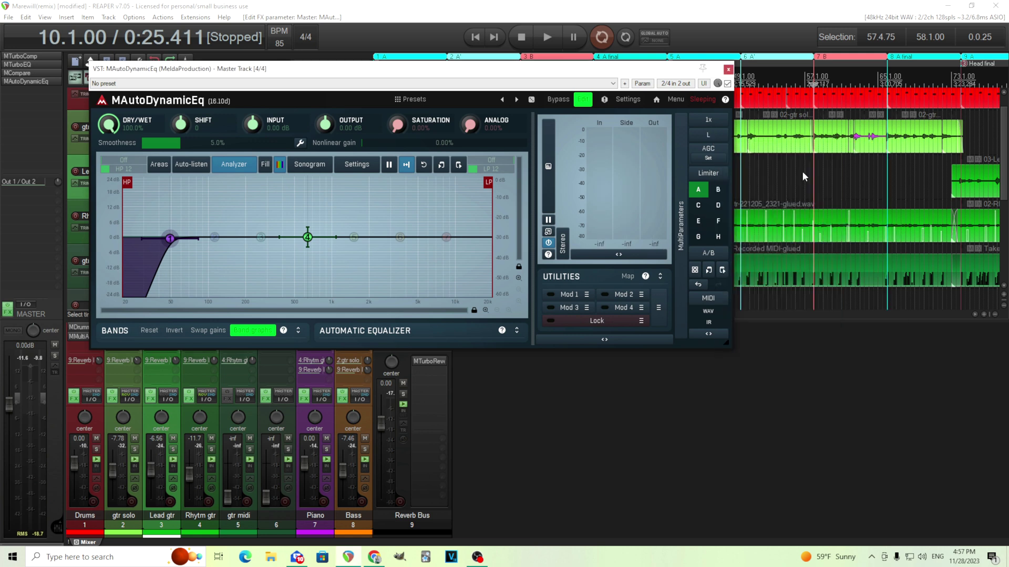
left_click(548, 38)
mouse_move(169, 239)
left_mouse_down()
mouse_move(429, 239)
mouse_move(167, 237)
left_mouse_up()
key("space")
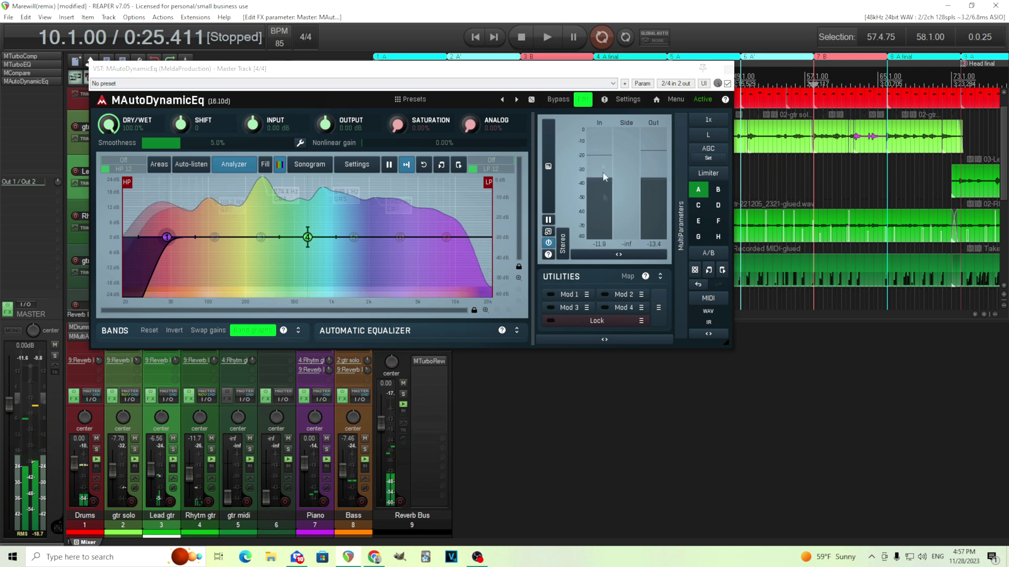
Switch the channel mode to Mid and set the band 1 high-pass to about 98 Hz.
double_click(167, 237)
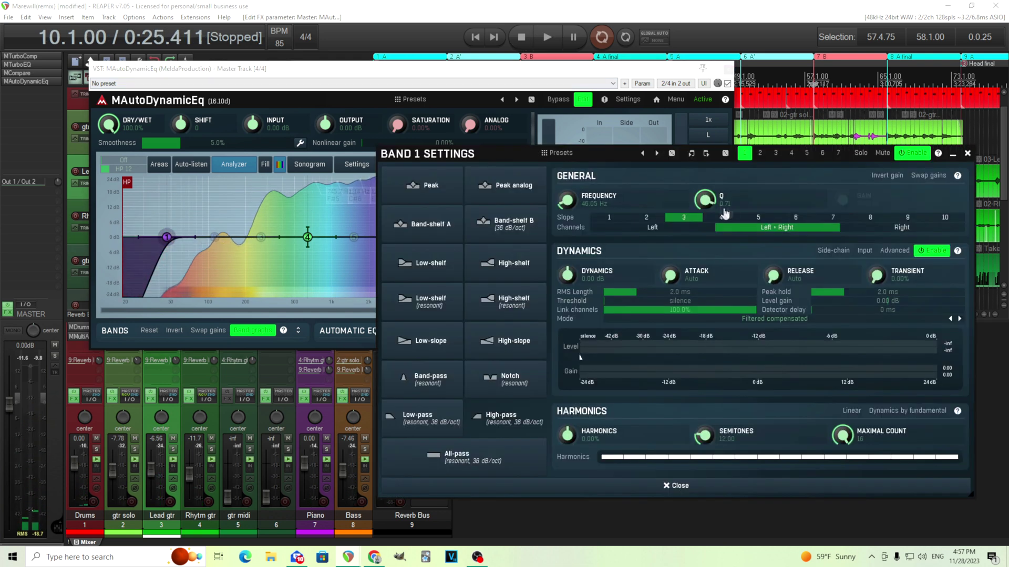
left_click(967, 153)
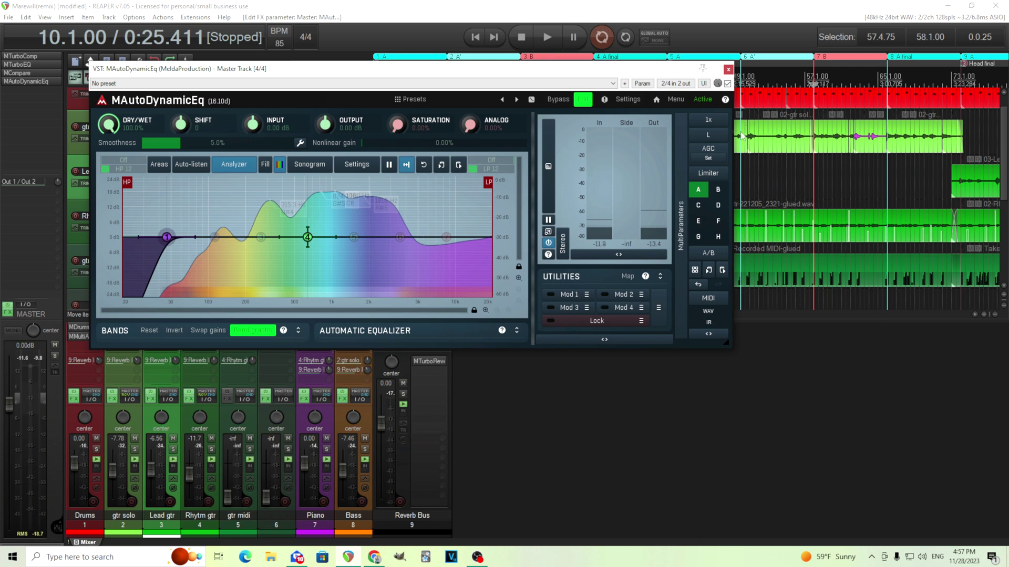
left_click(723, 138)
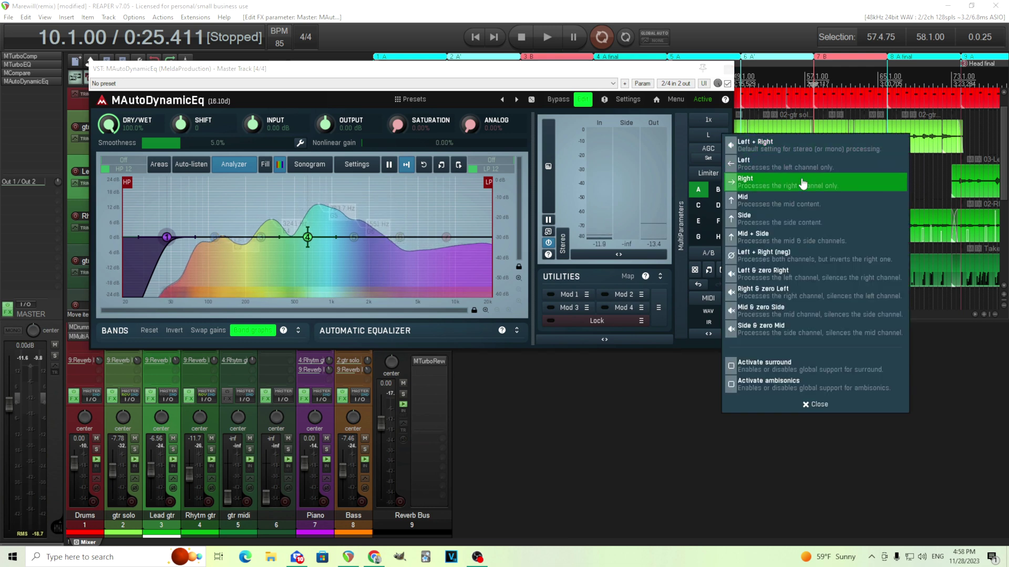
left_click(818, 207)
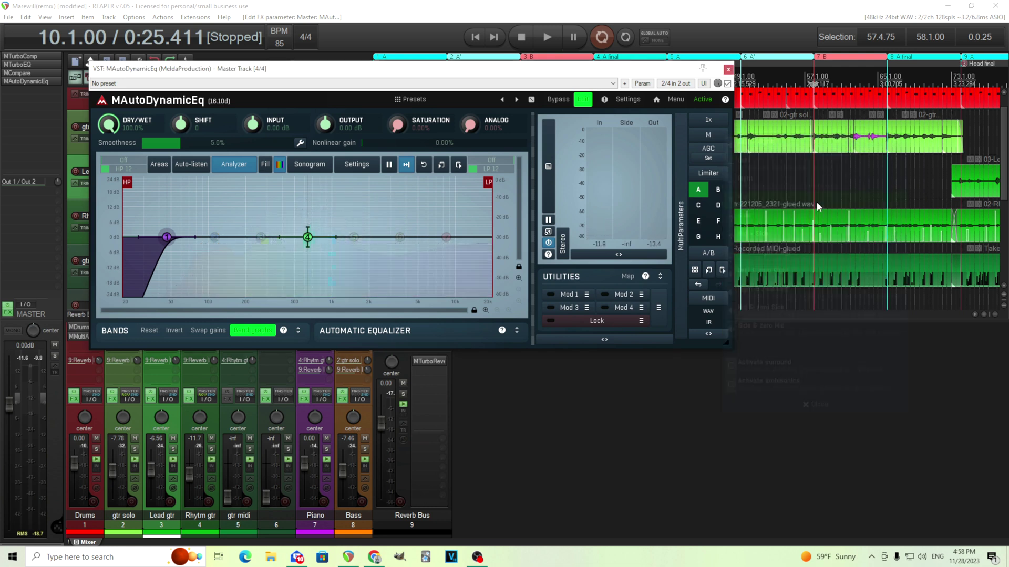
left_click(547, 37)
mouse_move(167, 237)
left_mouse_down()
mouse_move(134, 233)
mouse_move(416, 240)
mouse_move(177, 240)
left_mouse_up()
left_click(518, 37)
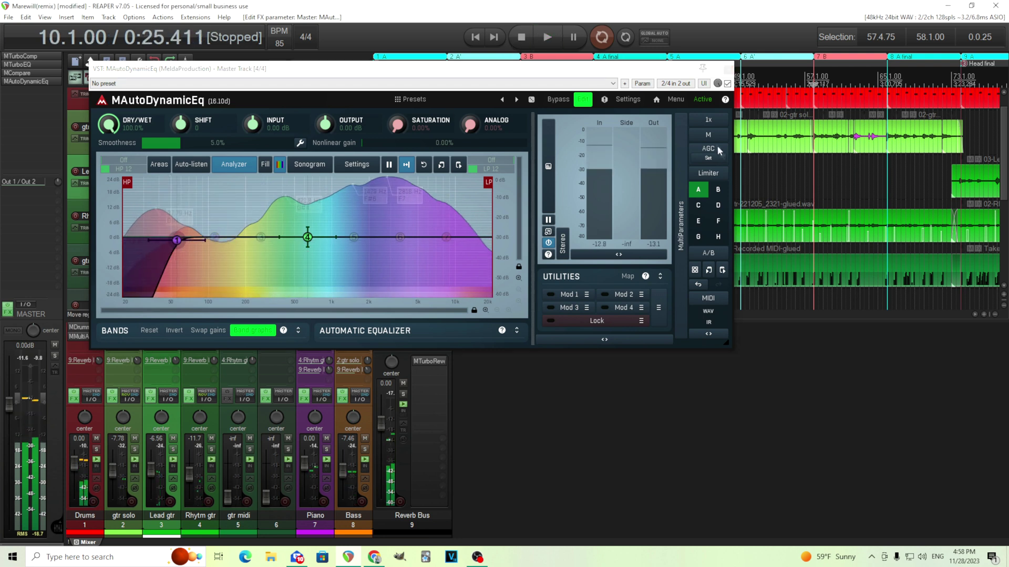
left_click(709, 136)
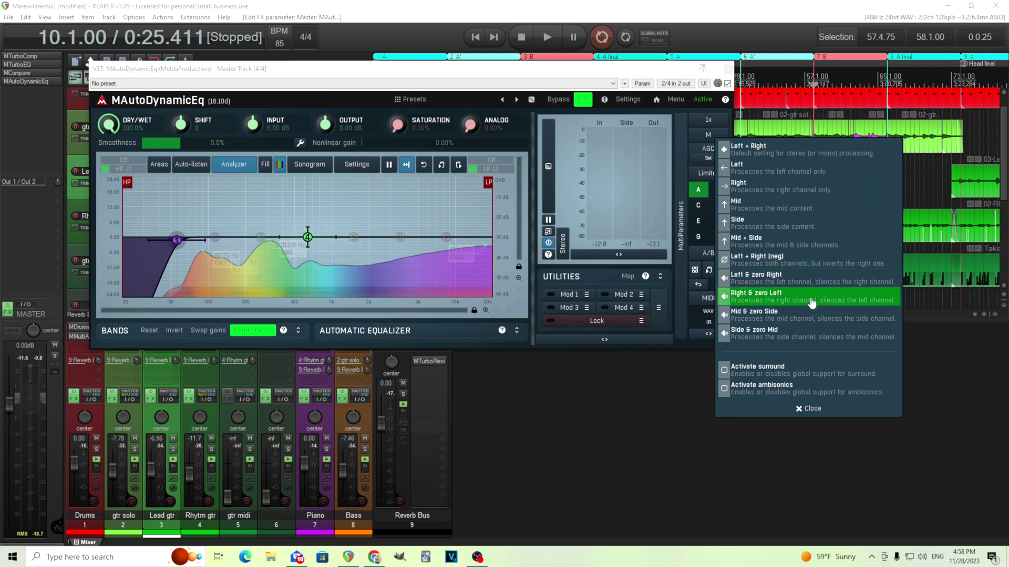
Choose Left & zero Right mode and audition a high-pass sweep to about 112 Hz.
left_click(748, 286)
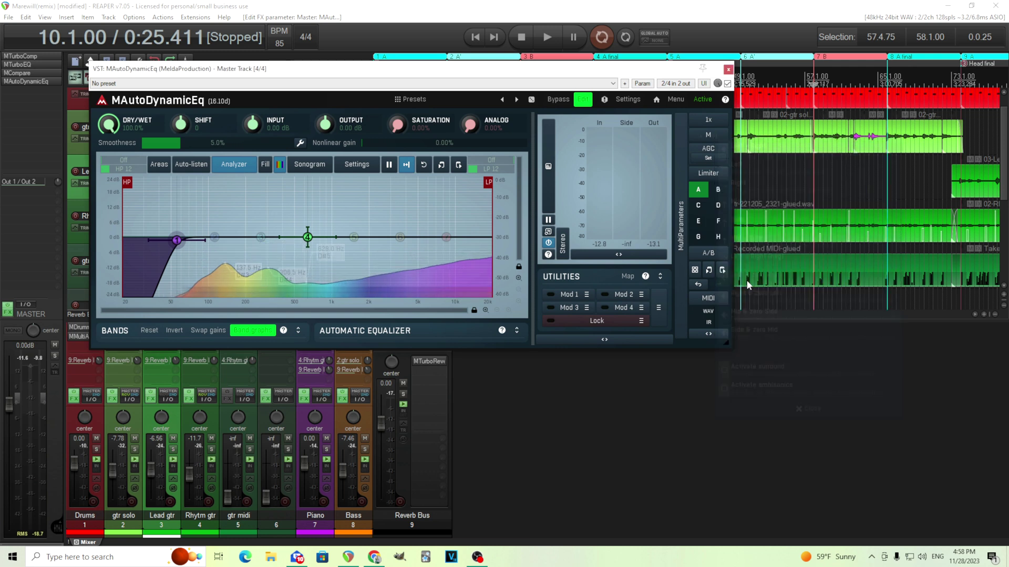
left_click(546, 37)
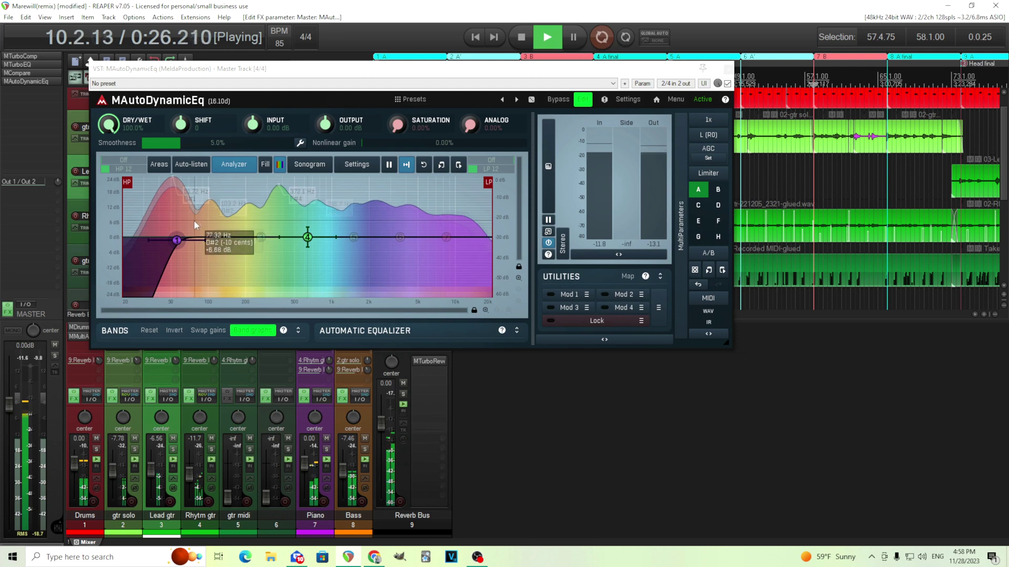
mouse_move(177, 241)
left_mouse_down()
mouse_move(418, 239)
mouse_move(158, 239)
mouse_move(180, 237)
left_mouse_up()
left_click(522, 41)
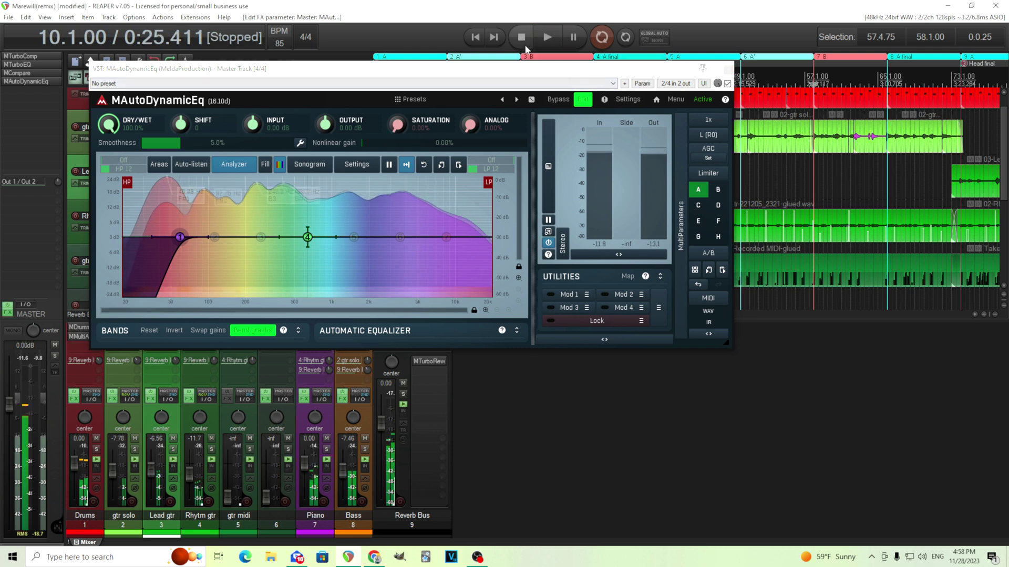
Switch to Side & zero Mid mode and audition the band 1 sweep again.
left_click(713, 135)
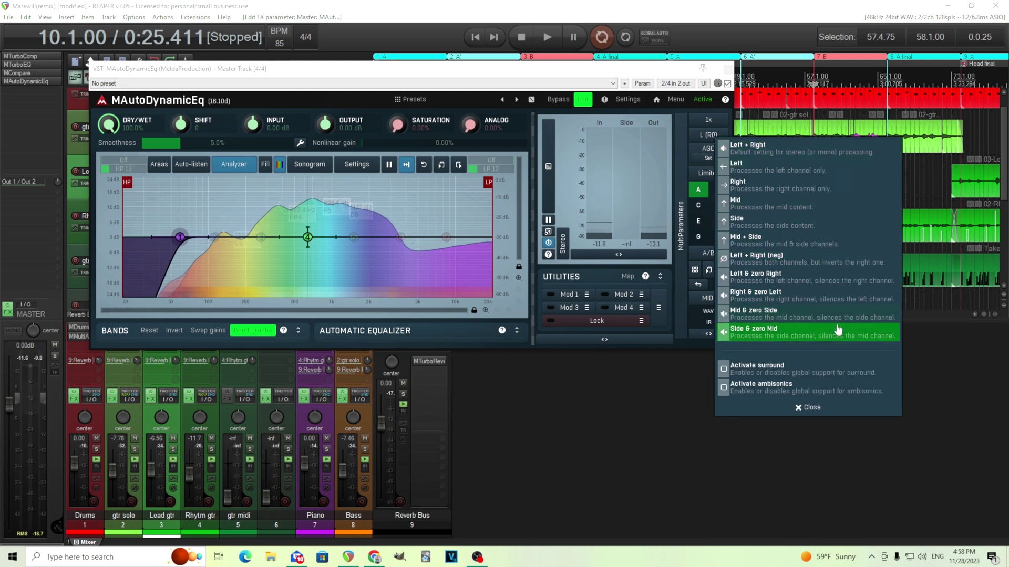
left_click(785, 332)
left_click(547, 41)
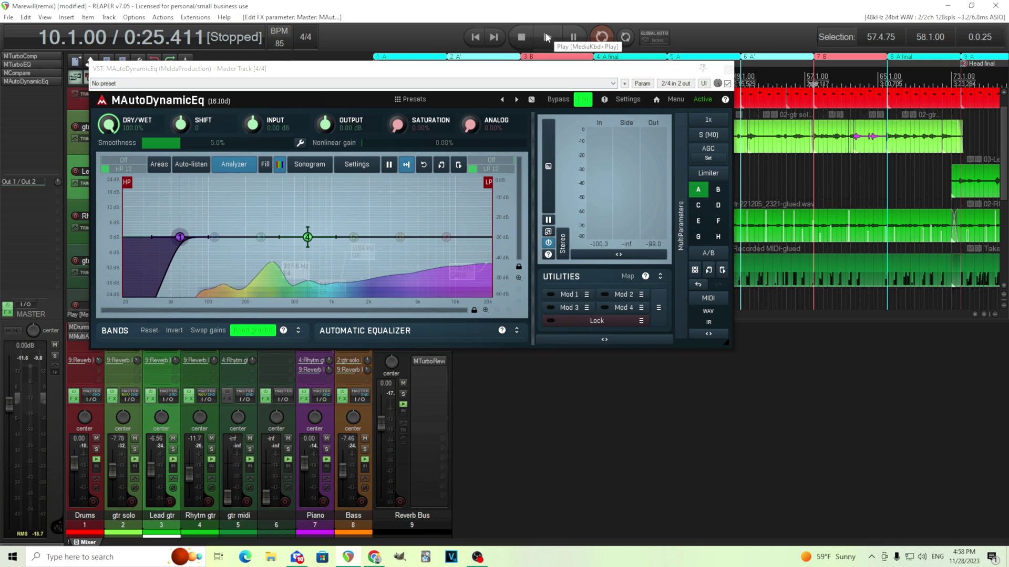
mouse_move(180, 238)
left_mouse_down()
mouse_move(356, 240)
mouse_move(181, 237)
left_mouse_up()
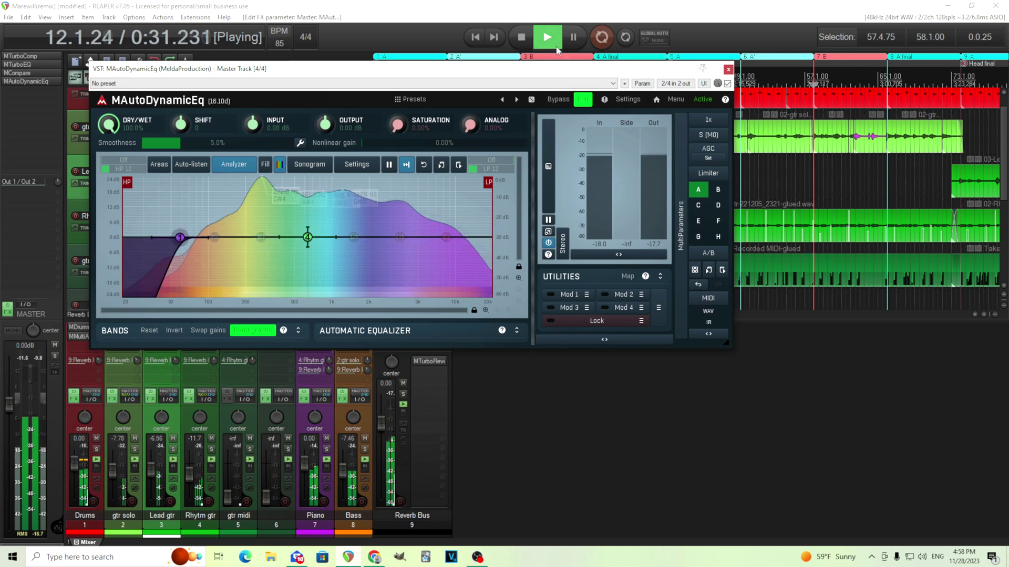
left_click(529, 44)
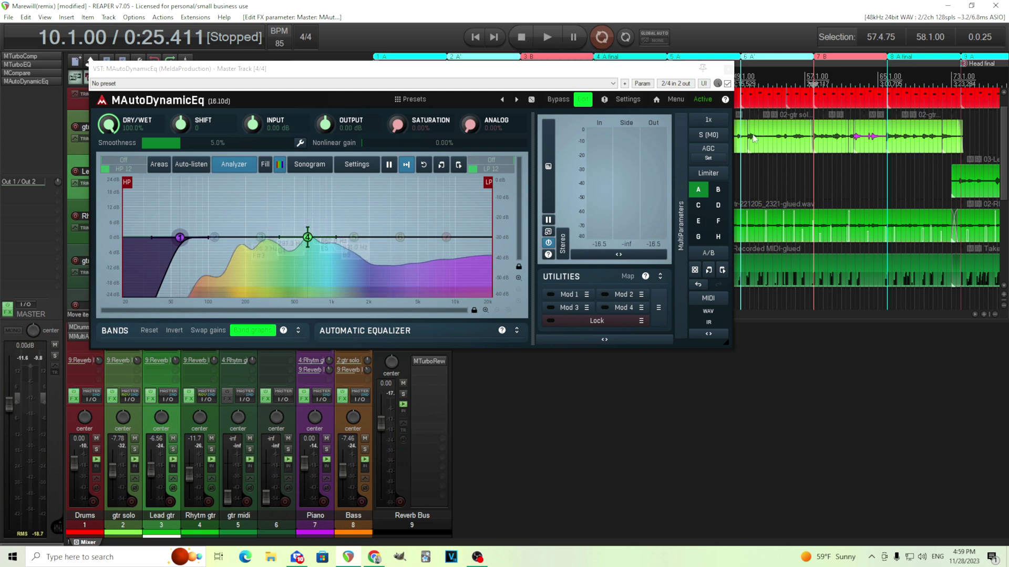
Set the channel mode to Mid + Side and assign band 1's high-pass to Side only.
left_click(724, 137)
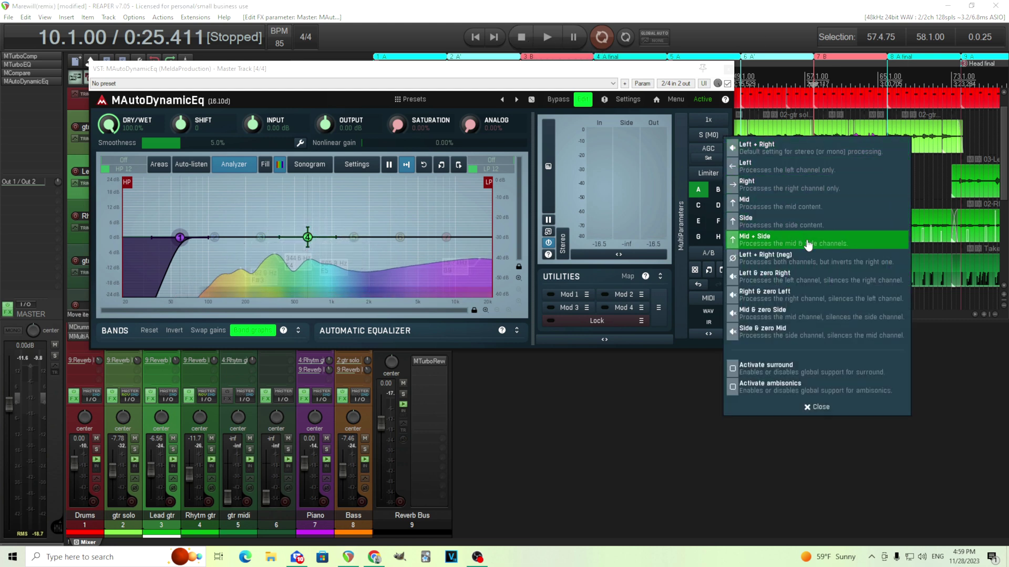
left_click(774, 243)
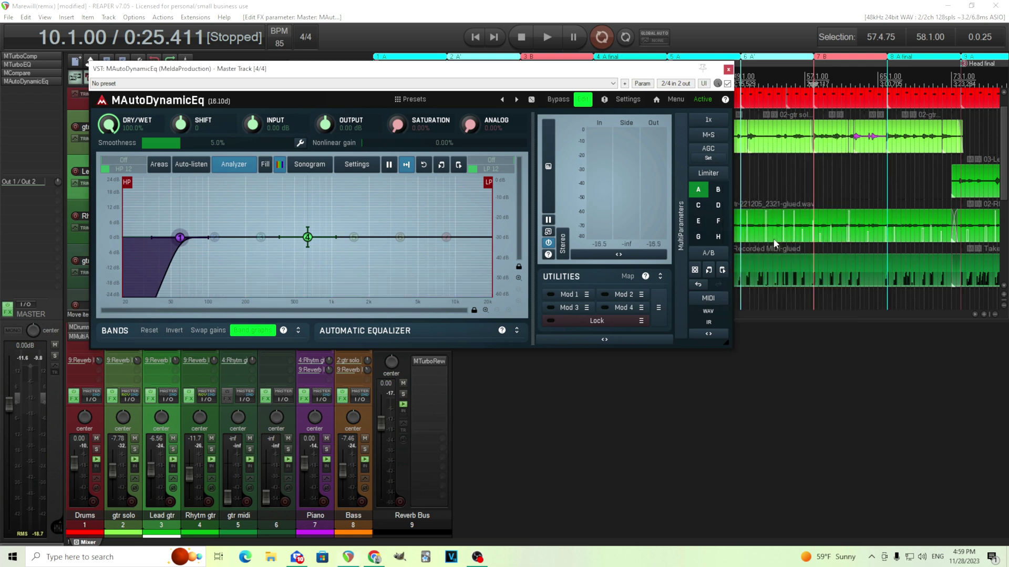
double_click(180, 236)
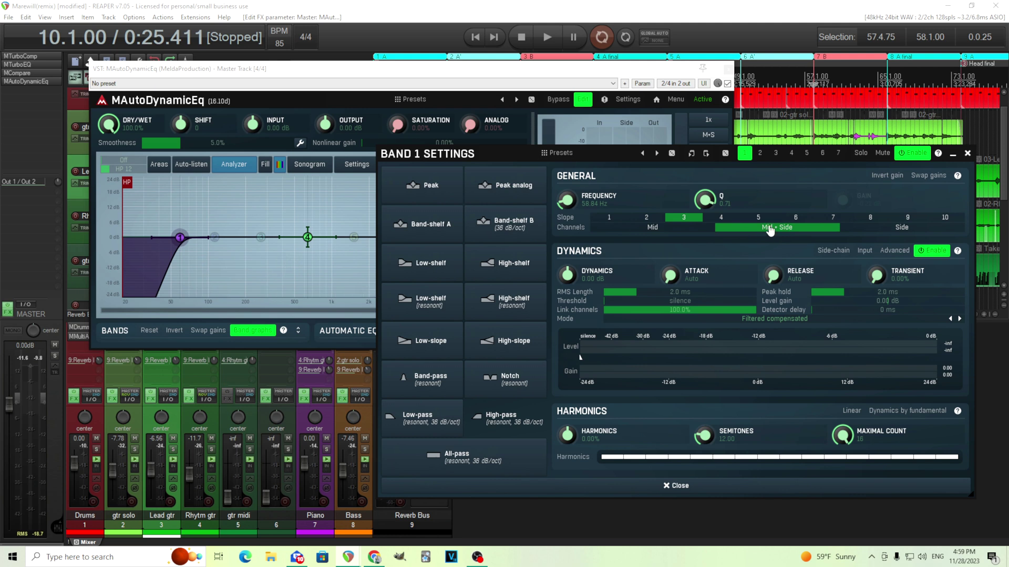
left_click(887, 233)
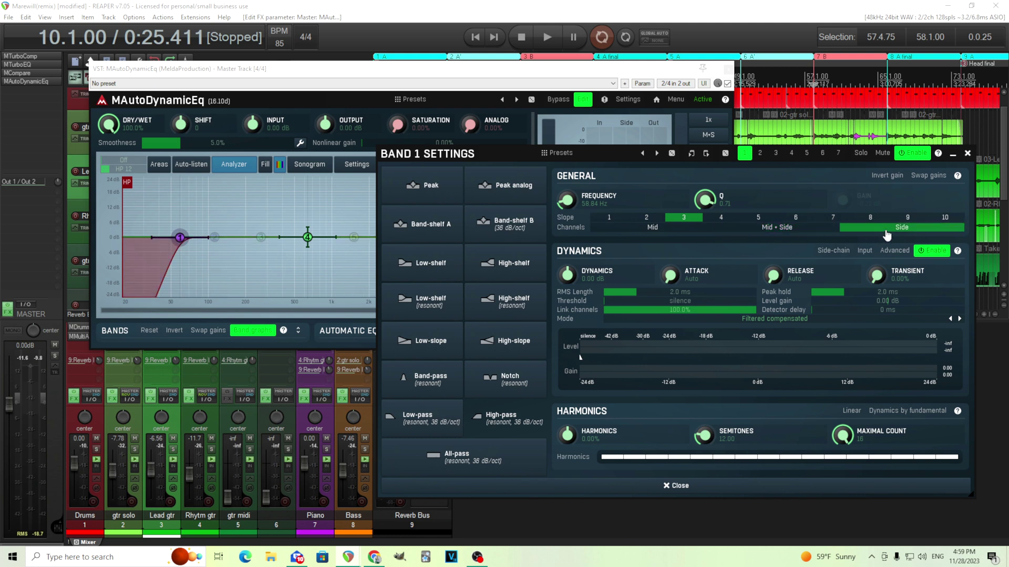
left_click(720, 488)
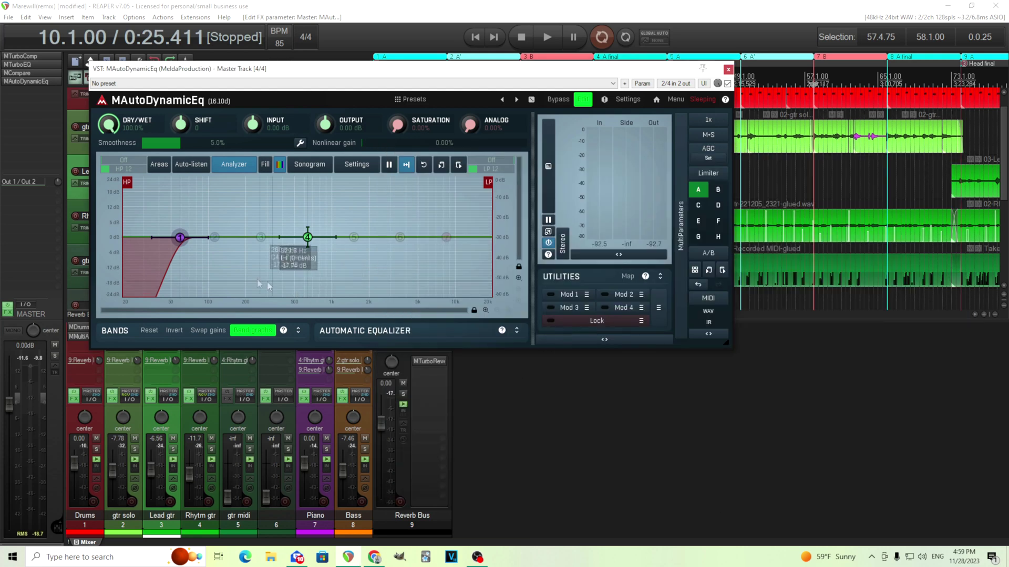
Compare the side high-pass against the bypassed EQ during playback.
left_click(538, 36)
left_click_drag(180, 237, 276, 237)
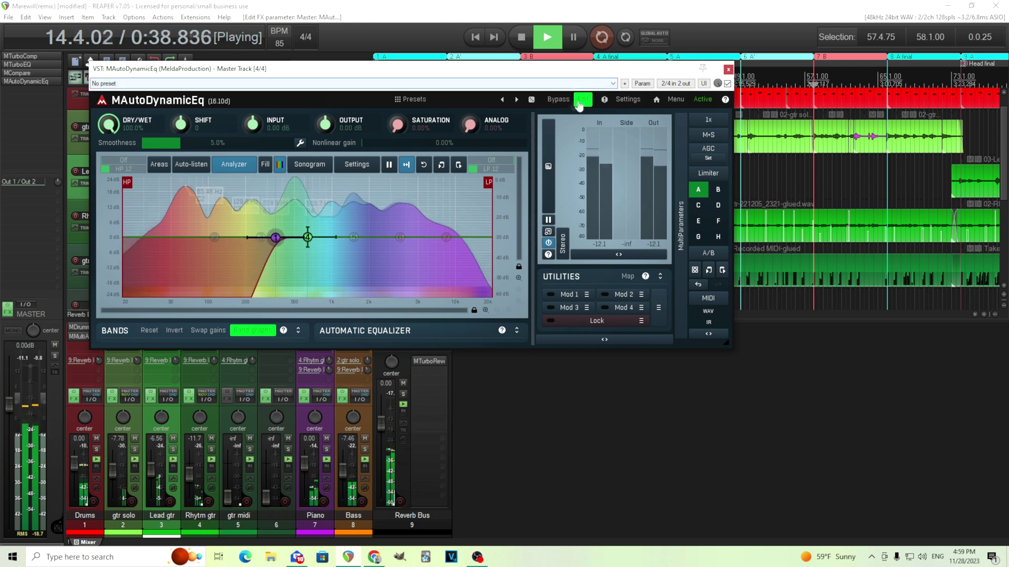
left_click(558, 99)
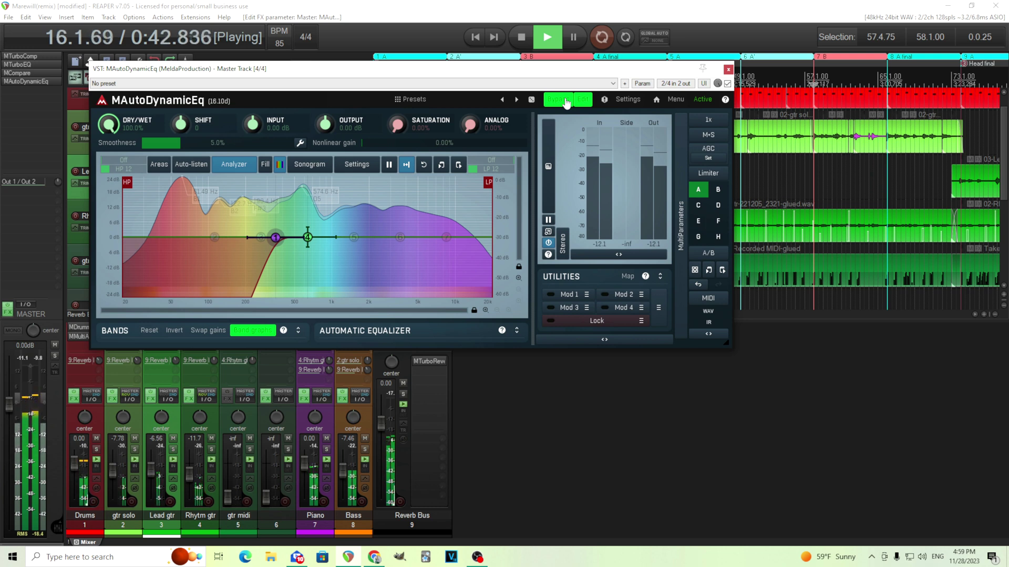
left_click(567, 102)
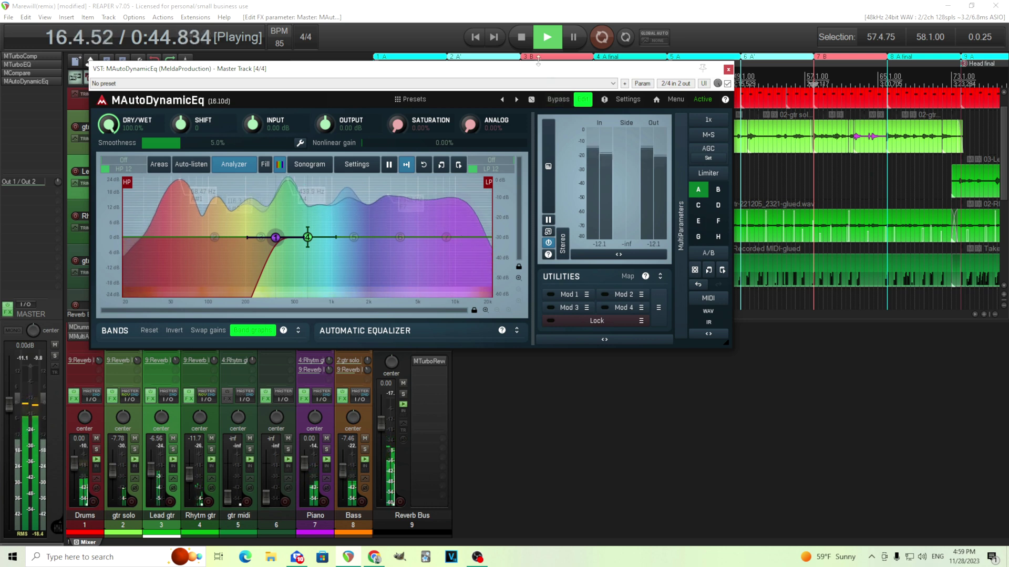
left_click(521, 38)
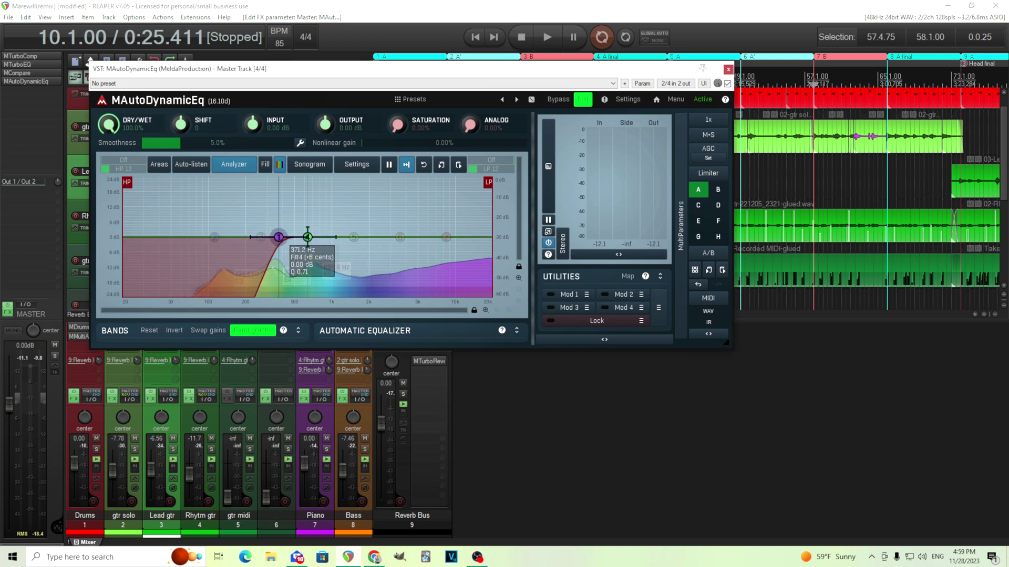
Move band 1 up to about 360 Hz, then settle the side high-pass at about 80 Hz.
left_click_drag(276, 237, 276, 235)
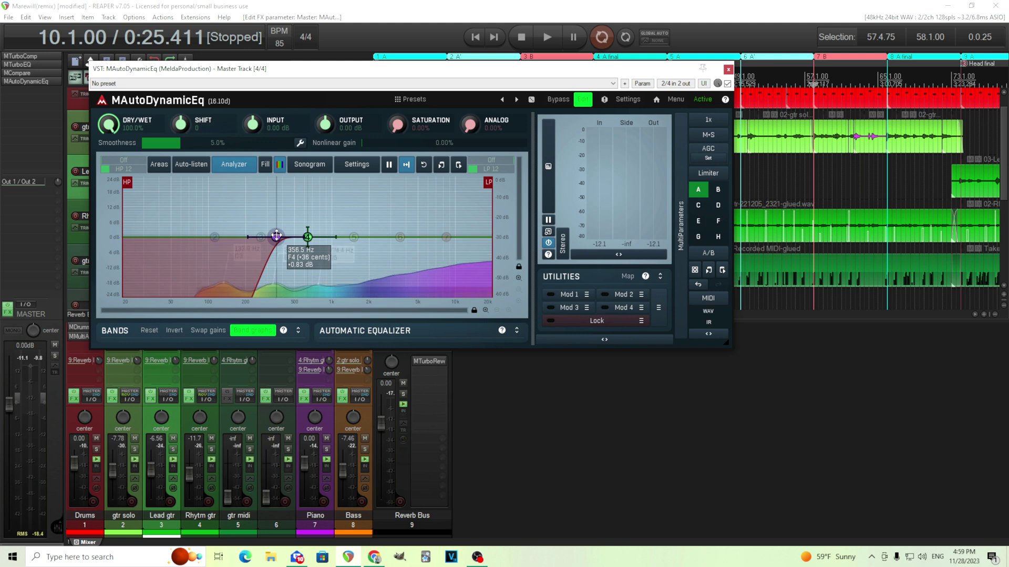
left_click_drag(276, 236, 277, 236)
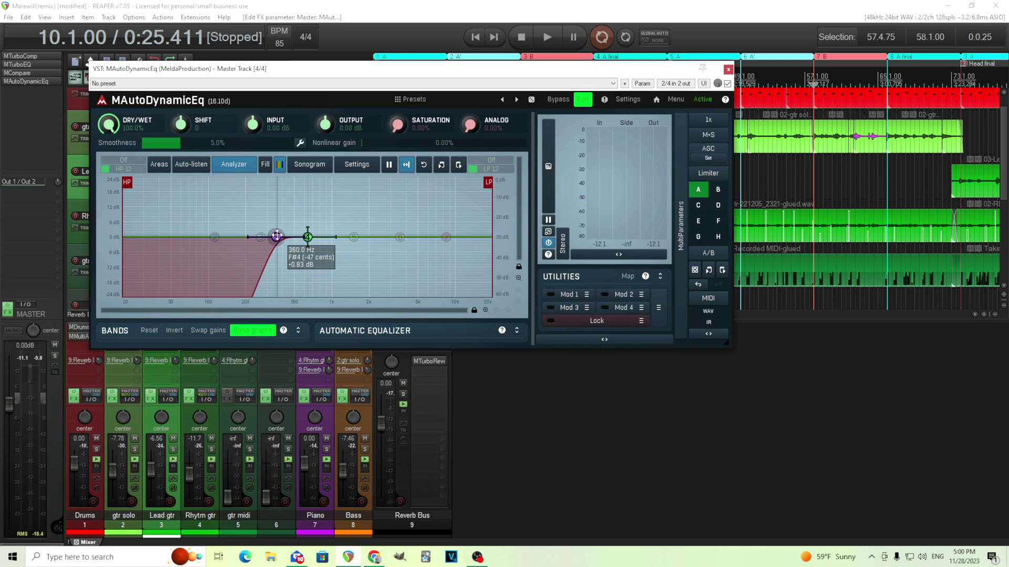
left_click_drag(277, 235, 199, 237)
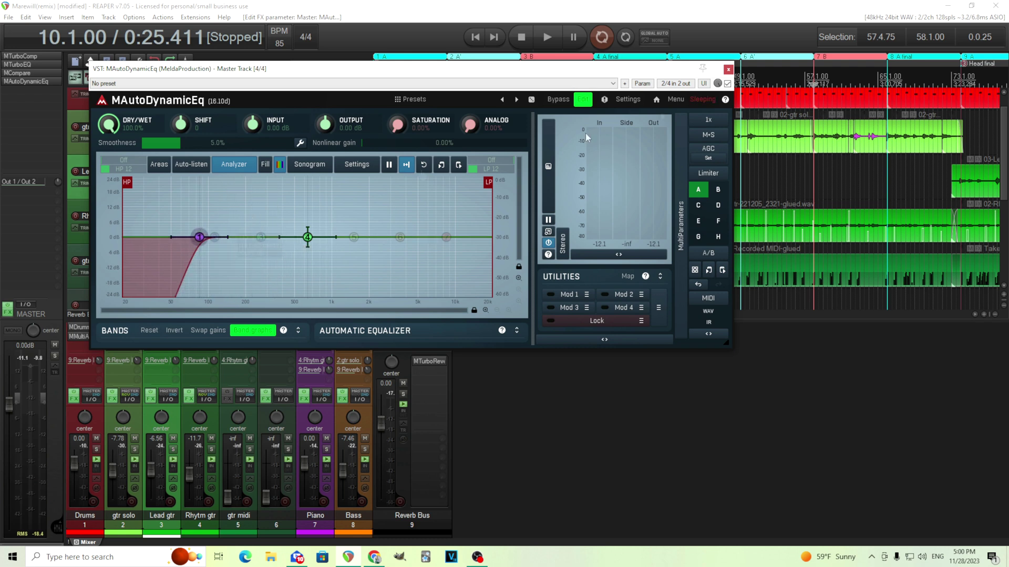
Close MAutoDynamicEq and remove it from the master FX chain.
left_click(727, 70)
right_click(33, 82)
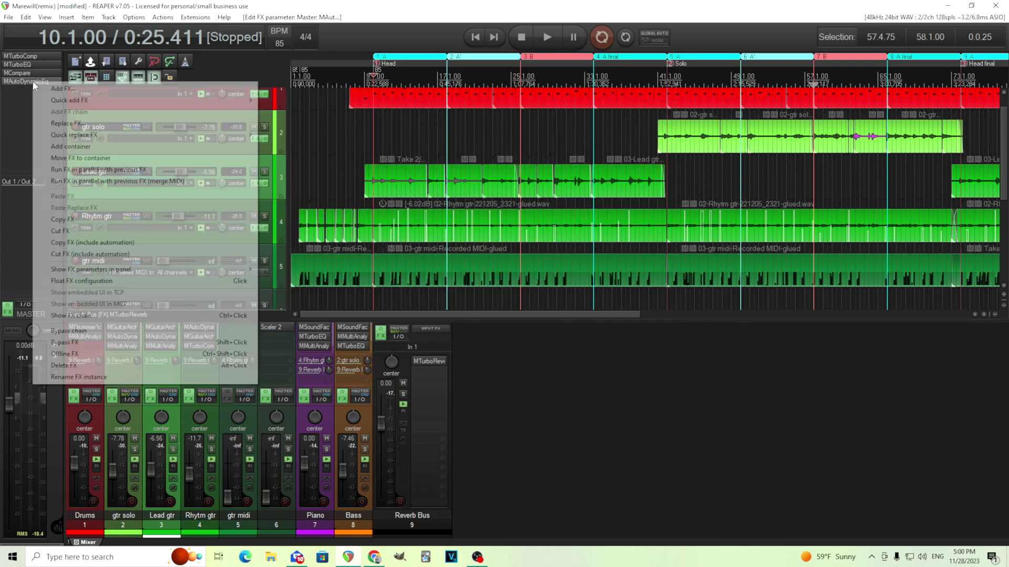
left_click(117, 366)
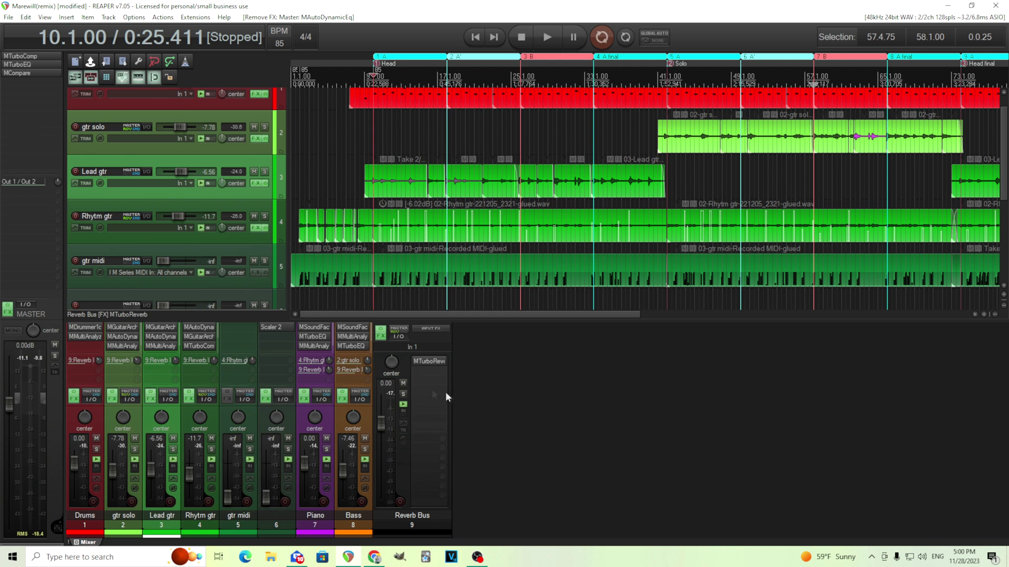
Solo the Reverb Bus and audition it, stopping at 0:25.411.
left_click(404, 395)
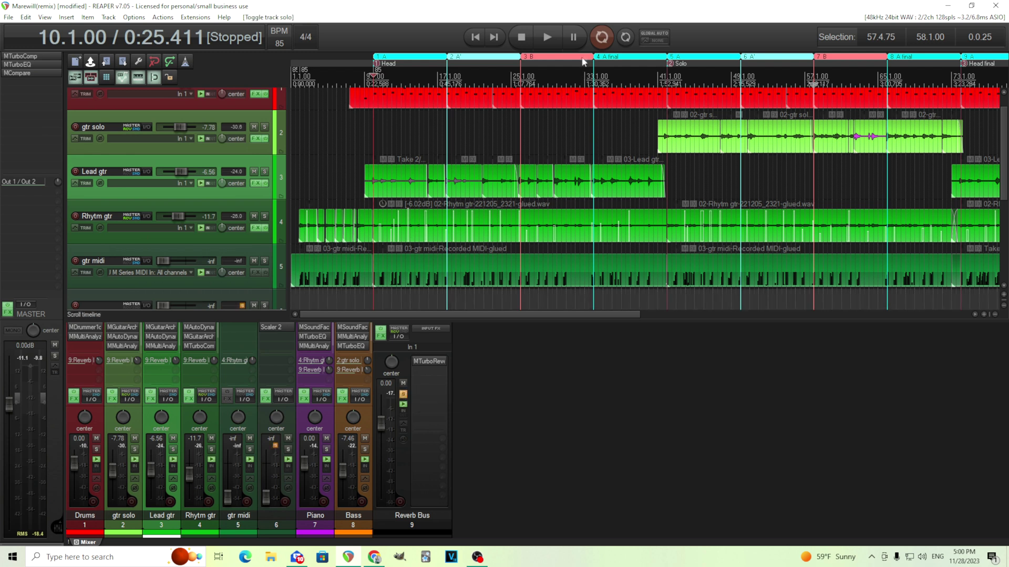
left_click(547, 36)
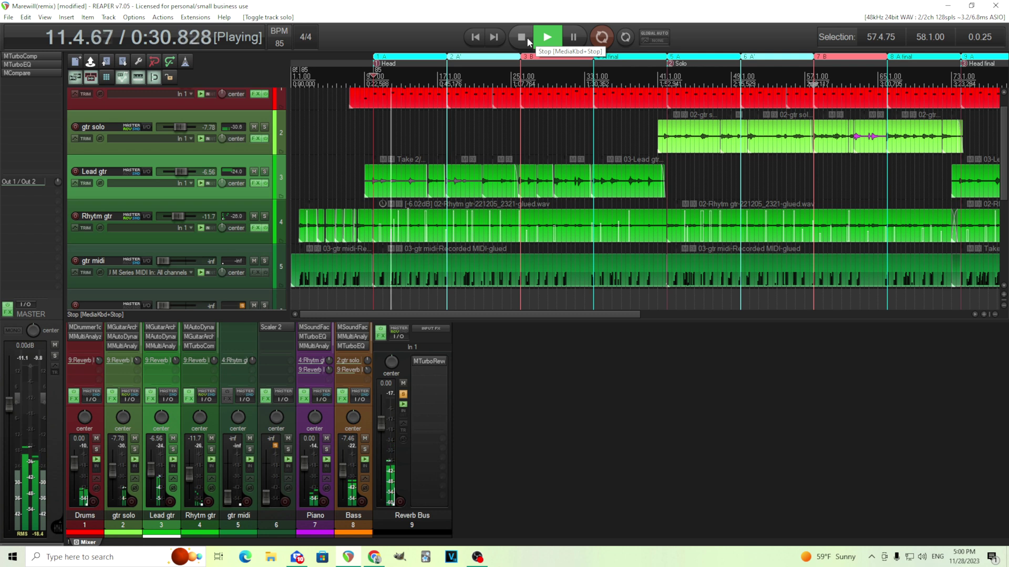
left_click(527, 39)
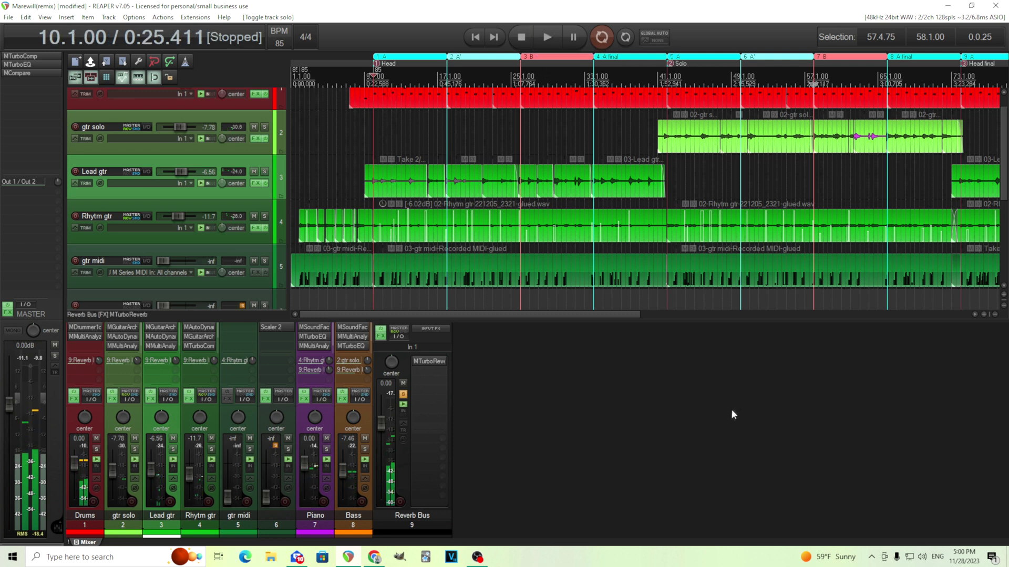
Give the Reverb Bus MTurboReverb (Concert hall) a 20 Hz low cut and bass frequency Off.
left_click(427, 361)
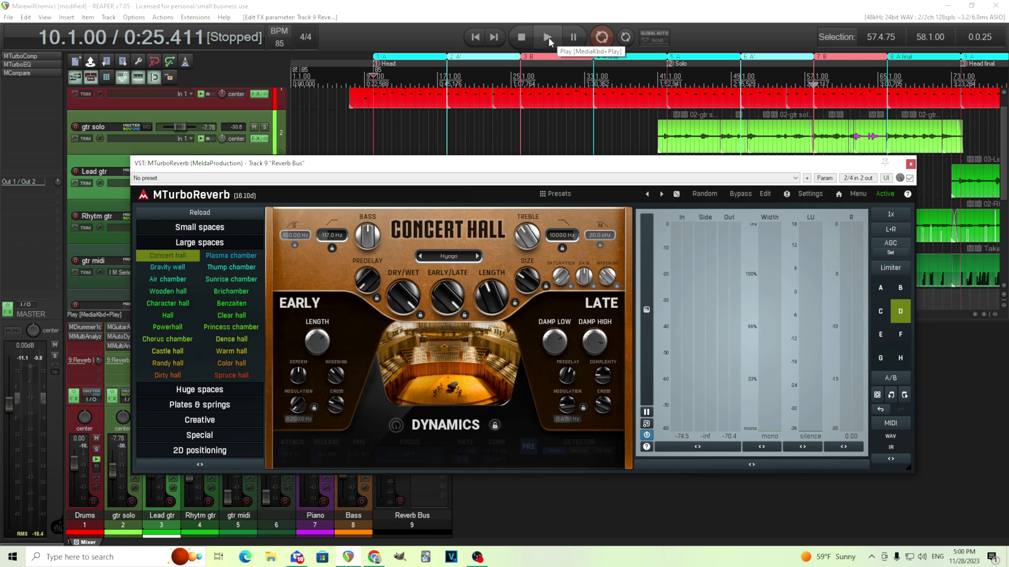
left_click(548, 38)
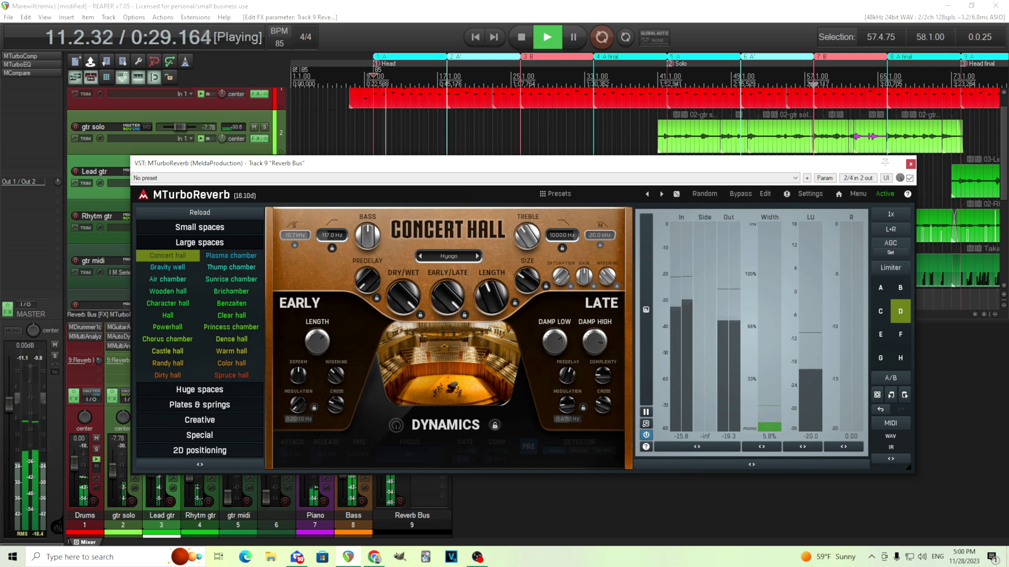
double_click(301, 236)
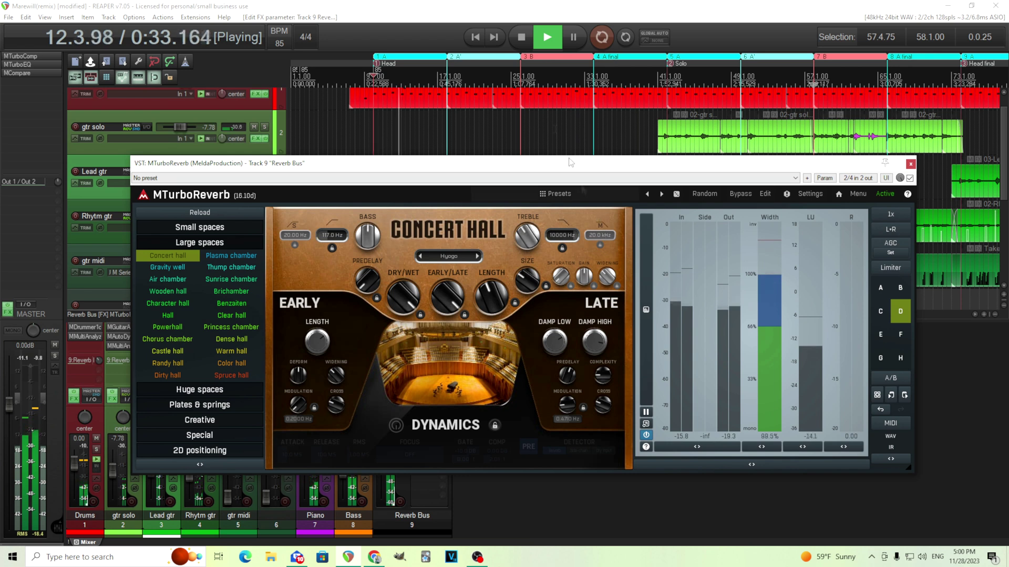
key("space")
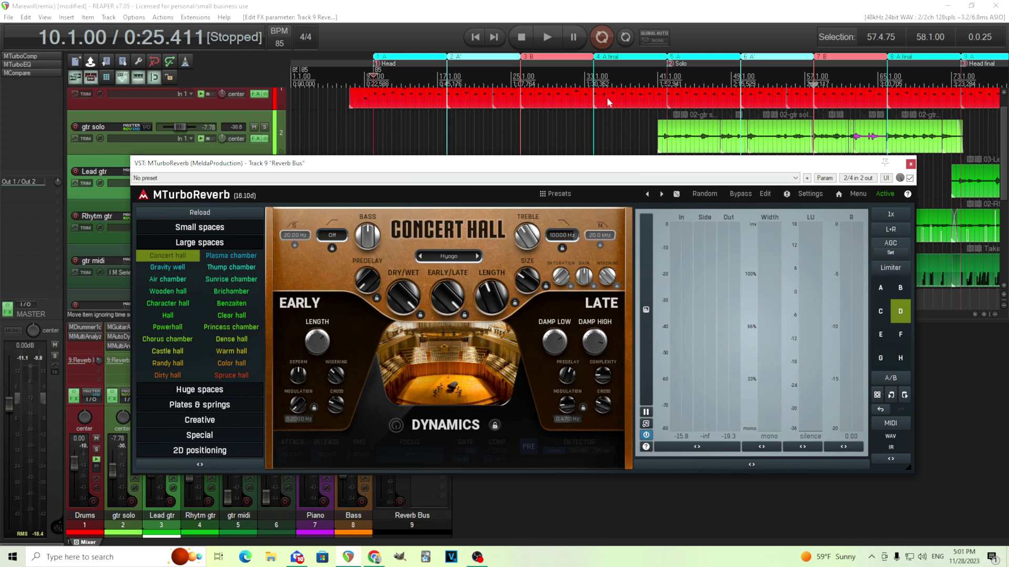
left_click(544, 36)
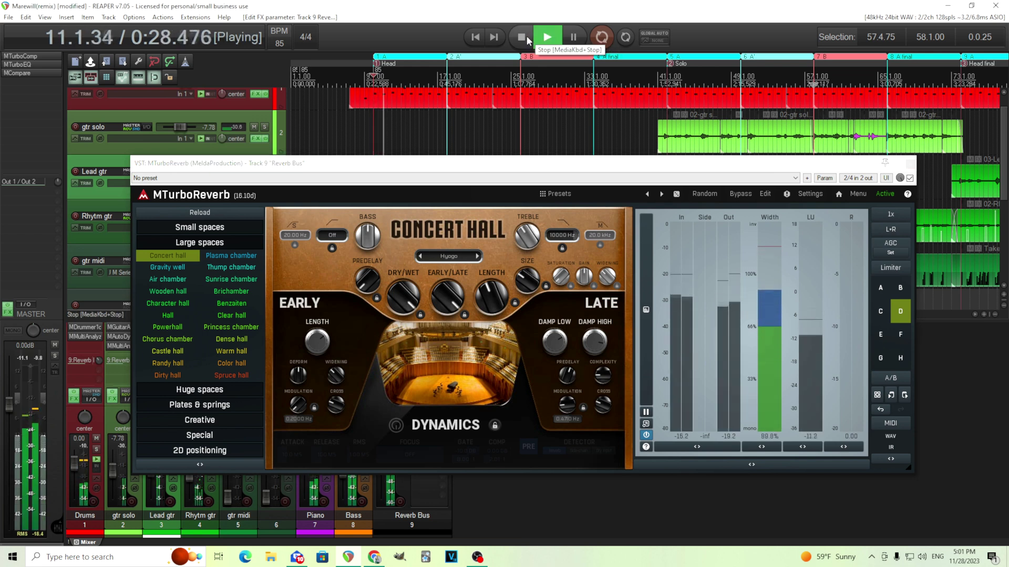
left_click(527, 37)
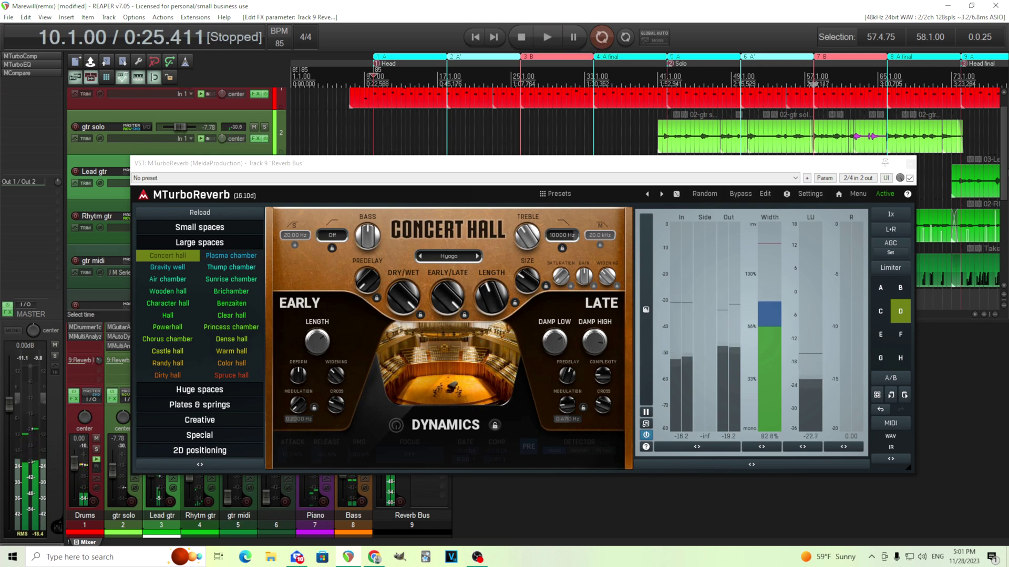
left_click(911, 163)
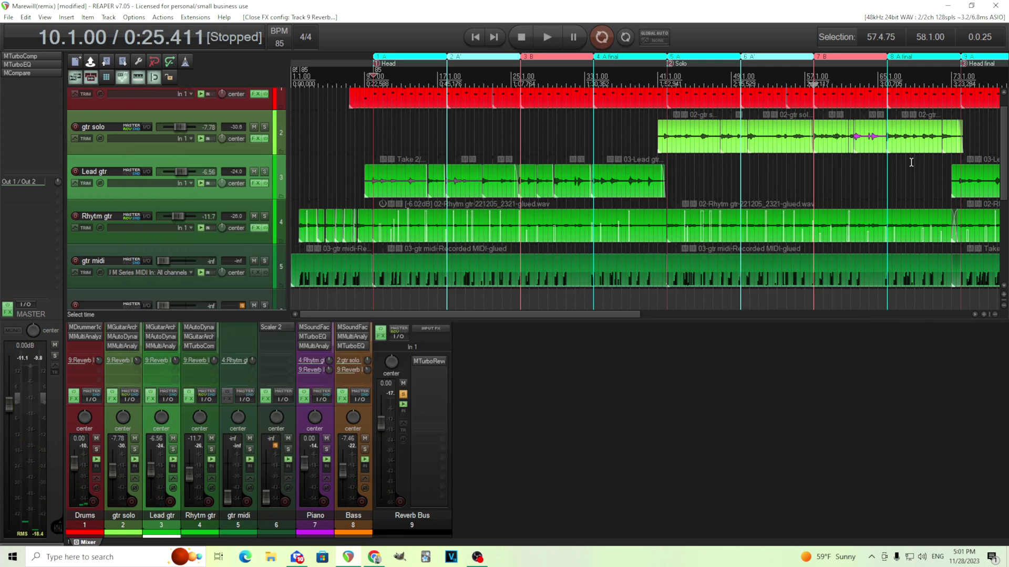
Add MEqualizer to the Reverb Bus after MTurboReverb from the EQs quick-add menu.
right_click(433, 369)
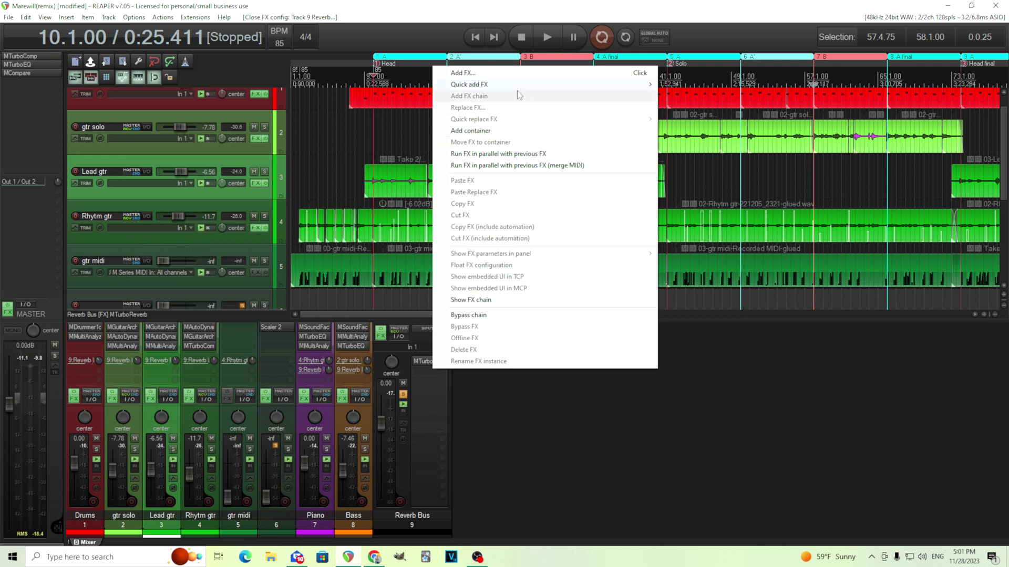
mouse_move(516, 85)
mouse_move(681, 154)
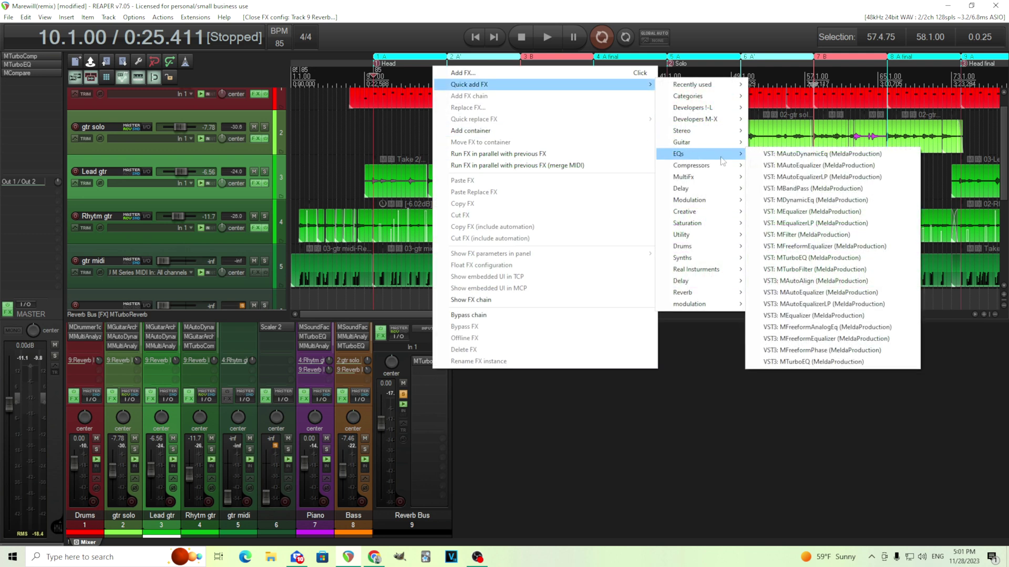
left_click(860, 212)
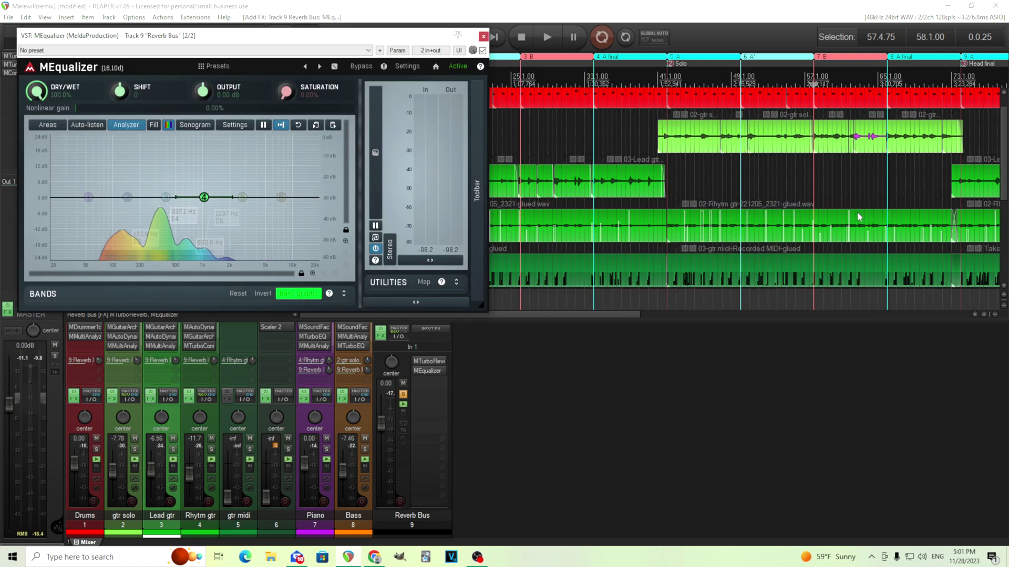
left_click_drag(142, 39, 391, 141)
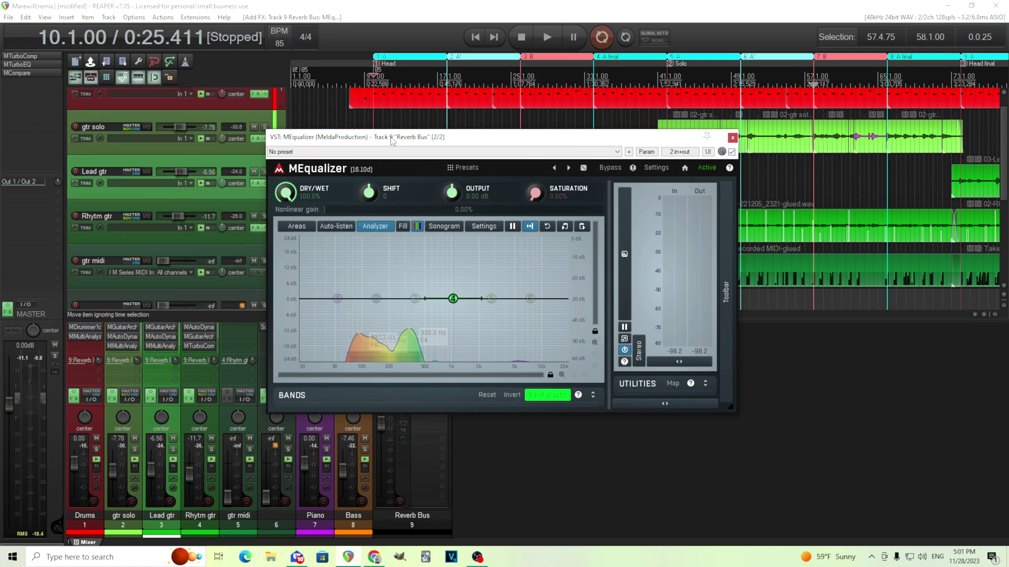
Set MEqualizer's channel mode to Side & zero Mid, then briefly play to view the spectrum.
left_click(728, 345)
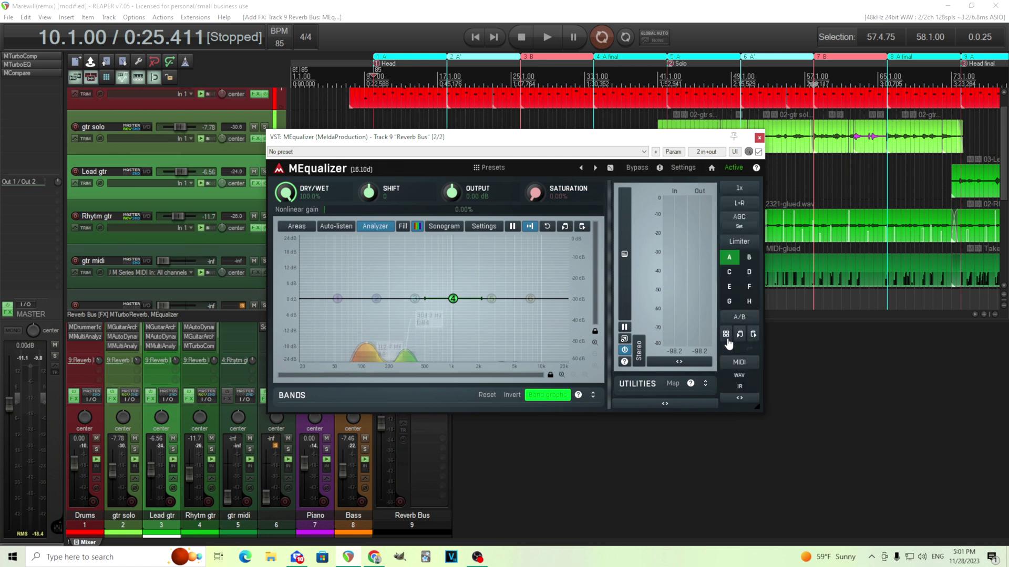
left_click(745, 210)
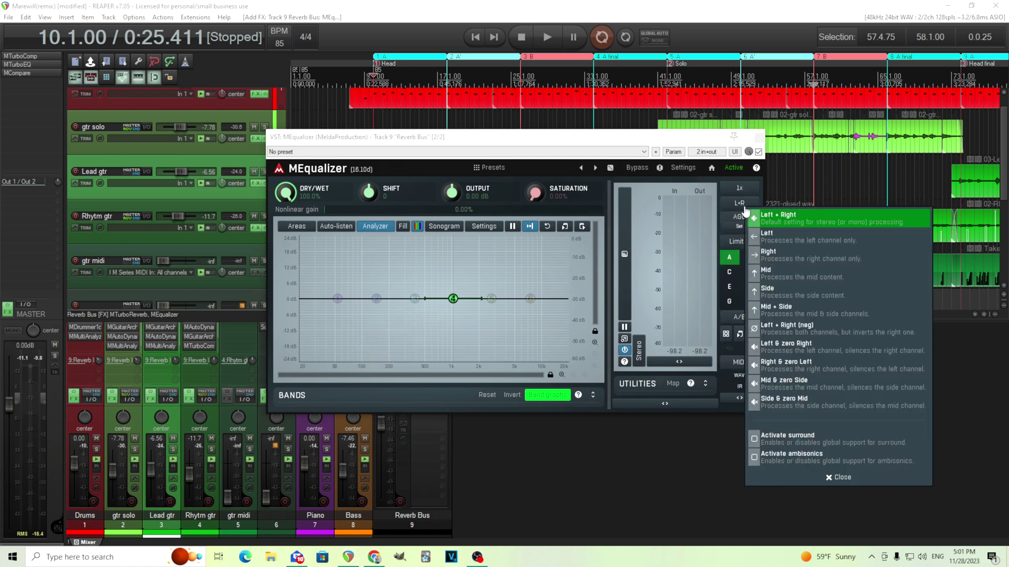
left_click(854, 404)
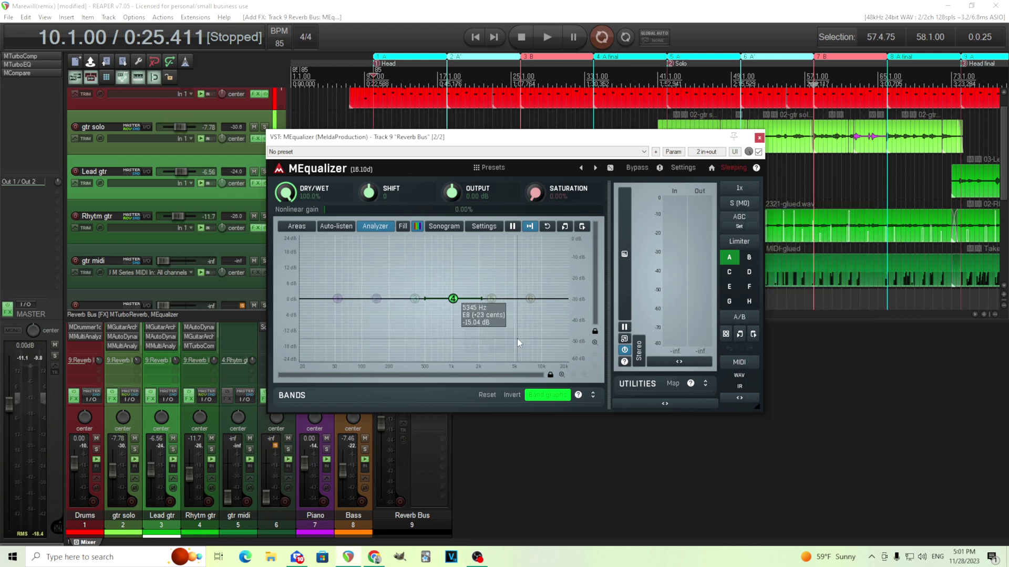
left_click(552, 46)
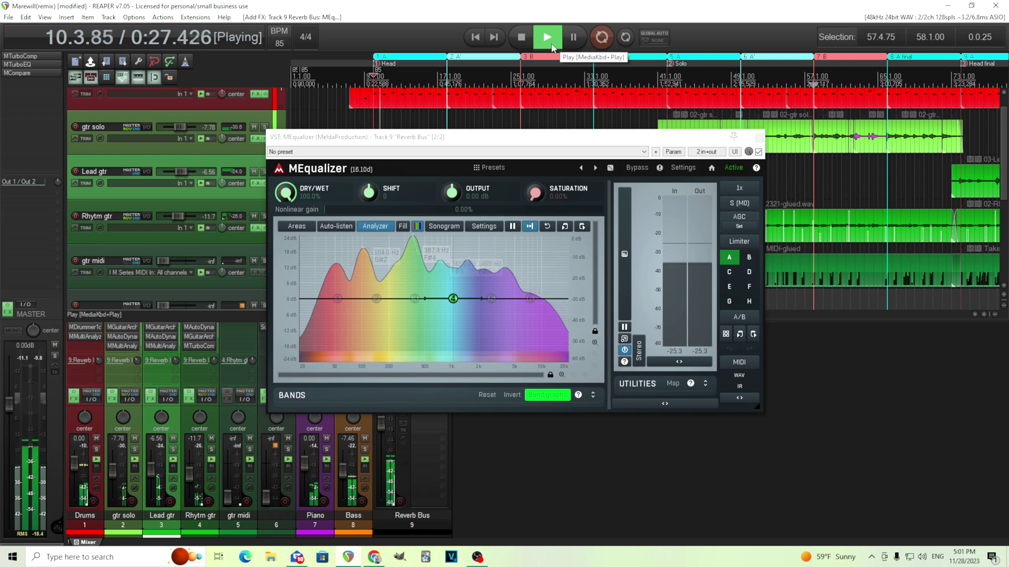
left_click(521, 36)
Add band 1 as a 12 dB/oct high-pass and sweep its cutoff upward during playback.
double_click(336, 297)
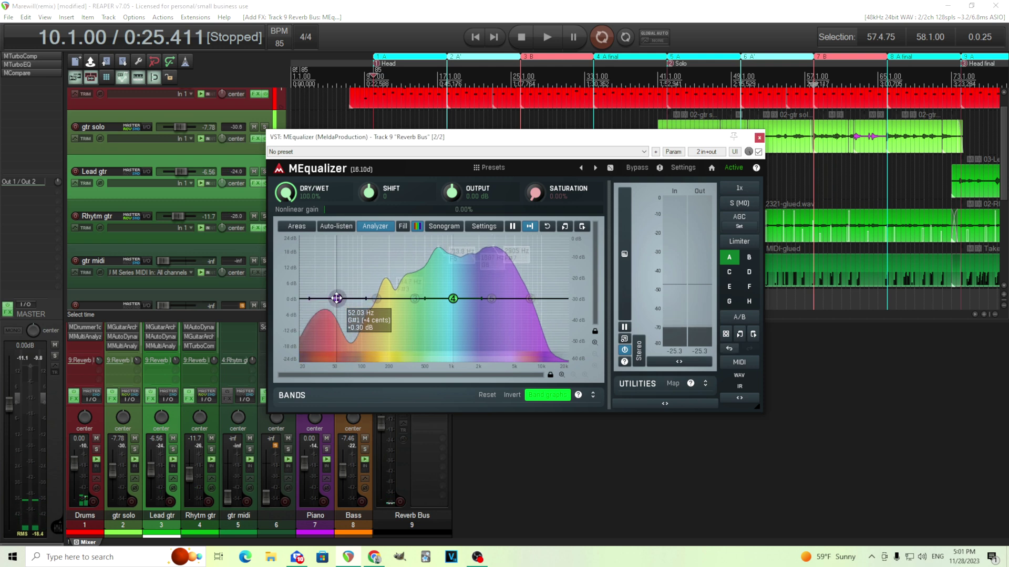
double_click(338, 298)
left_click(357, 400)
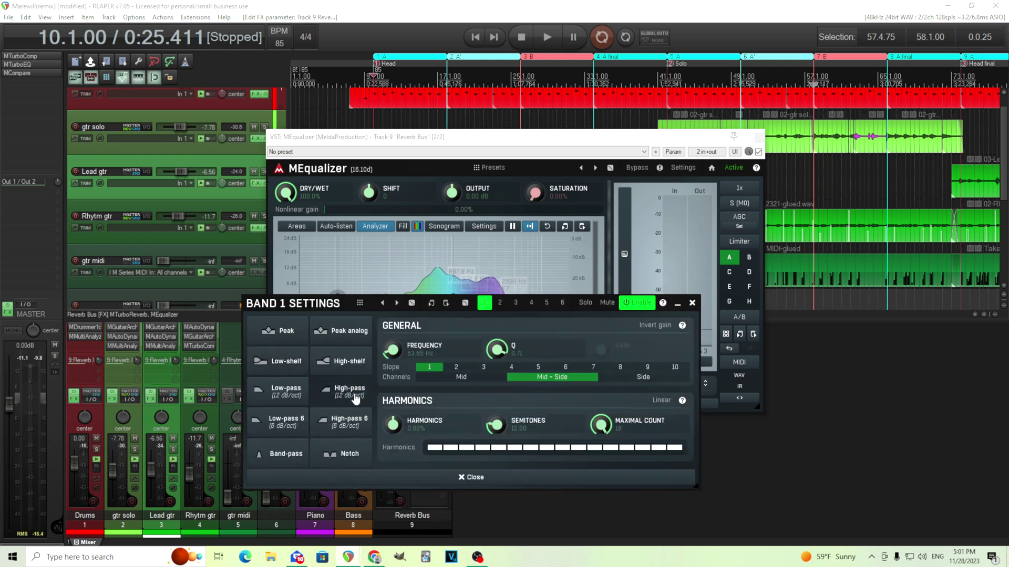
left_click(532, 476)
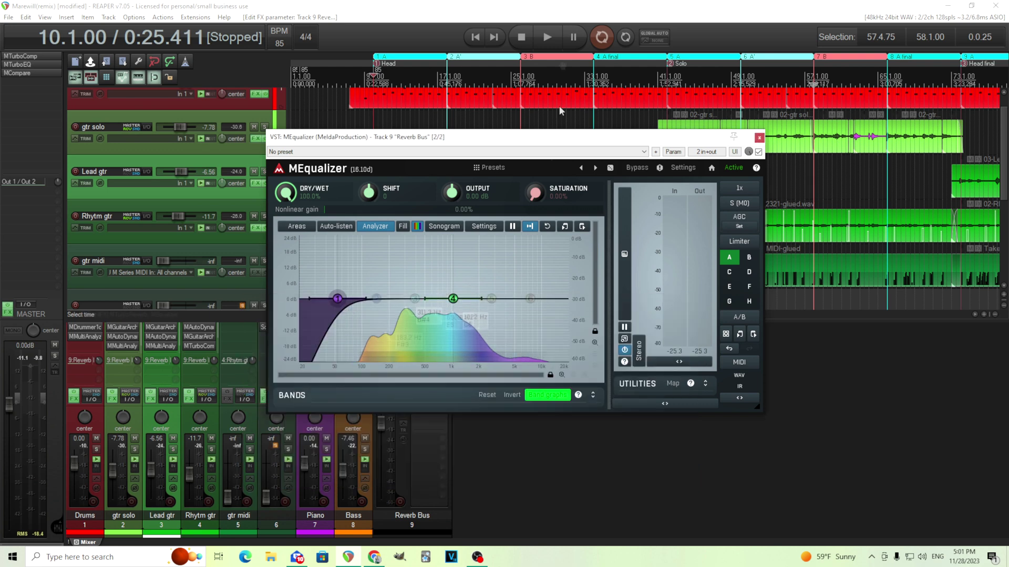
left_click(546, 41)
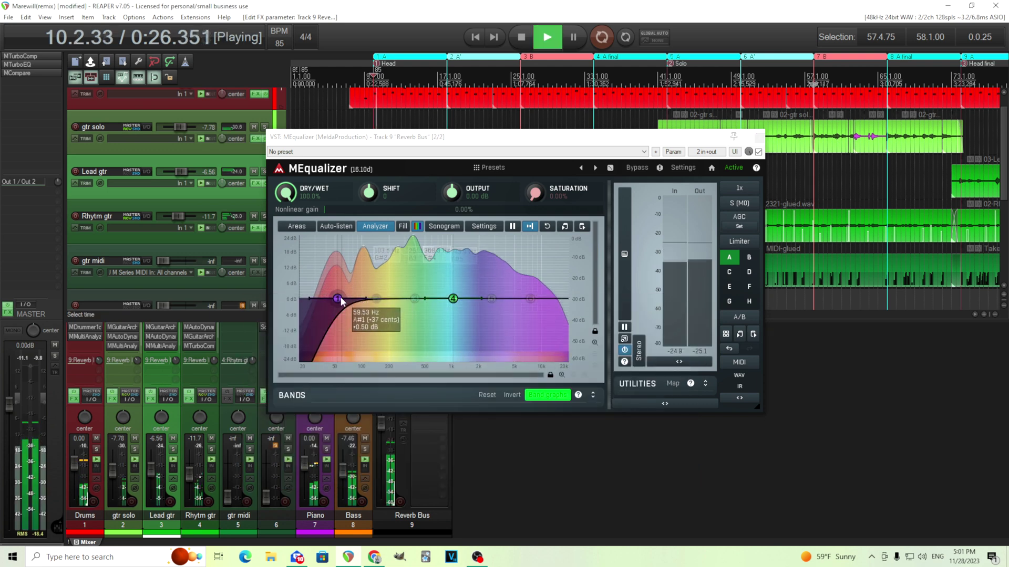
left_click_drag(337, 298, 386, 298)
left_click(521, 37)
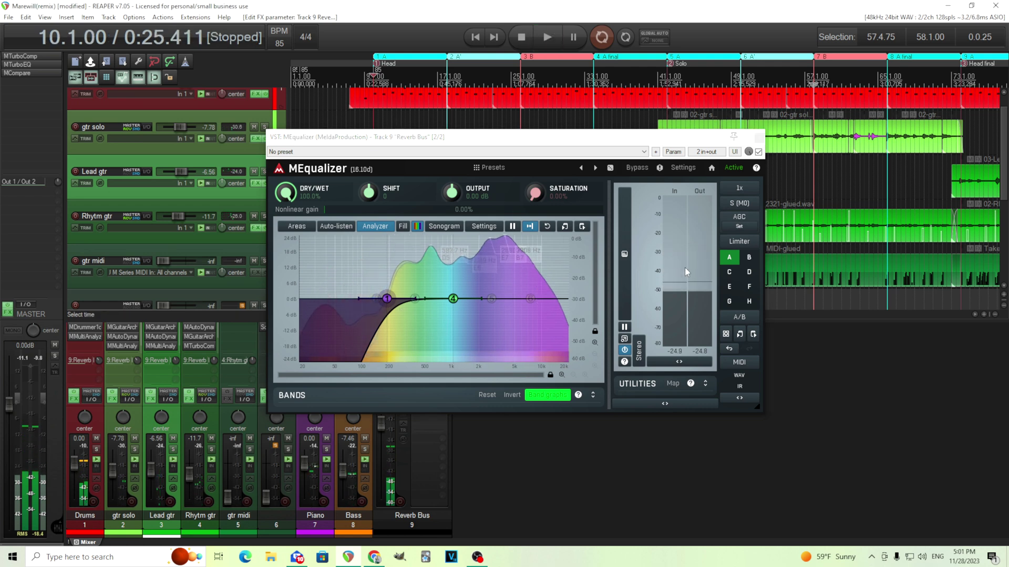
Switch the EQ to mid/side, raise the high-pass to about 209 Hz, and move band 6 lower.
left_click(739, 203)
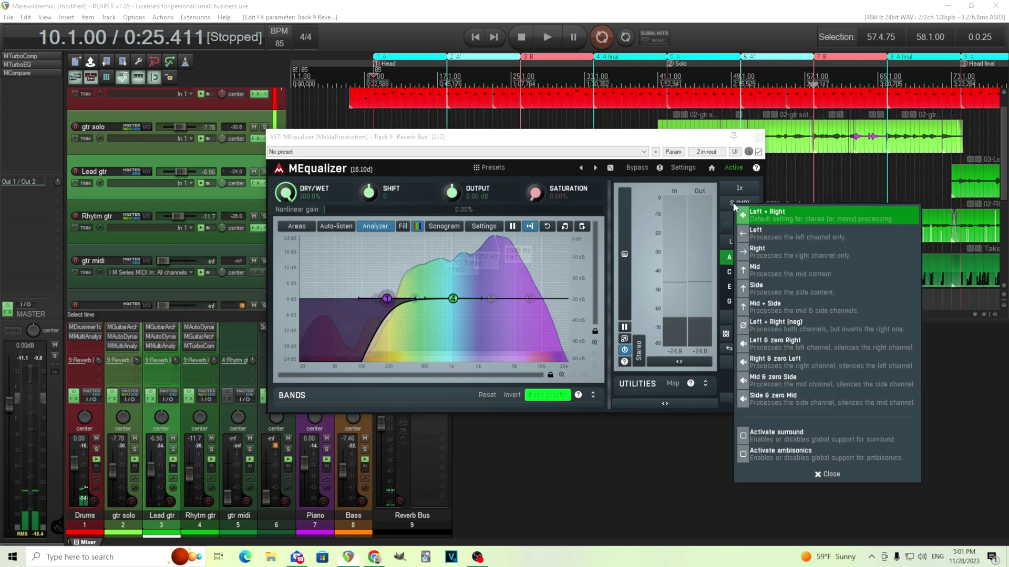
left_click(822, 310)
double_click(386, 300)
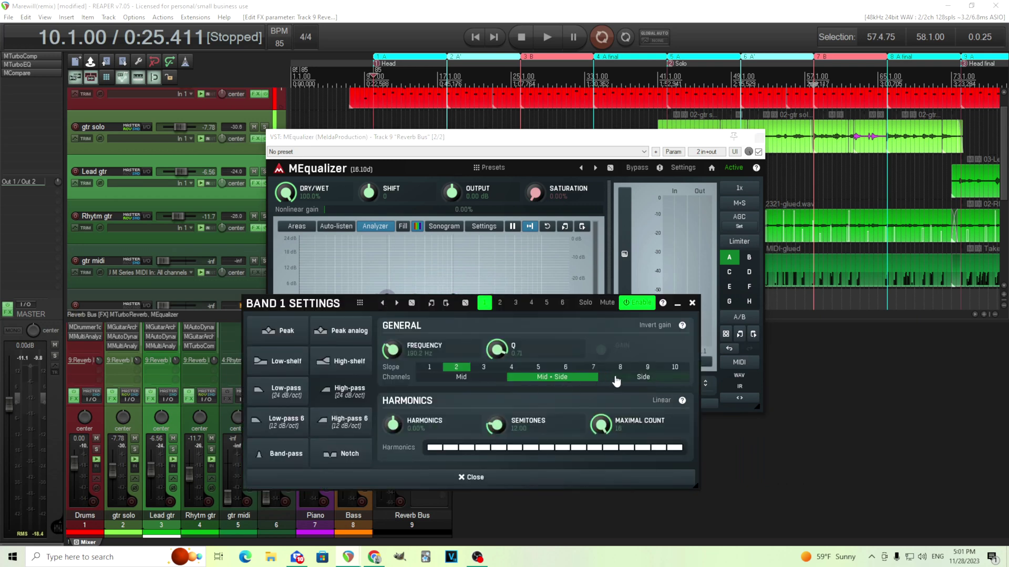
left_click(692, 303)
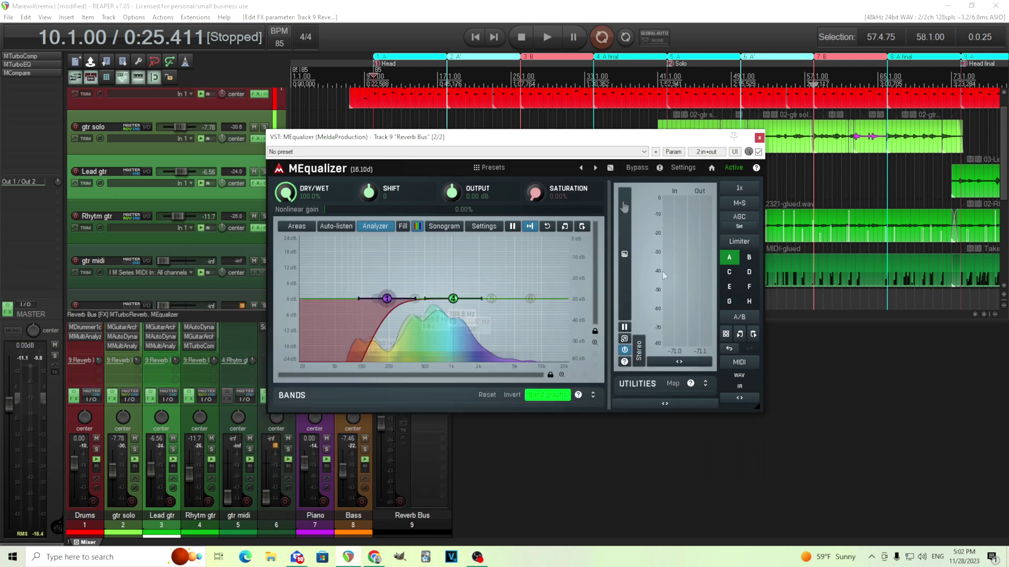
left_click(545, 37)
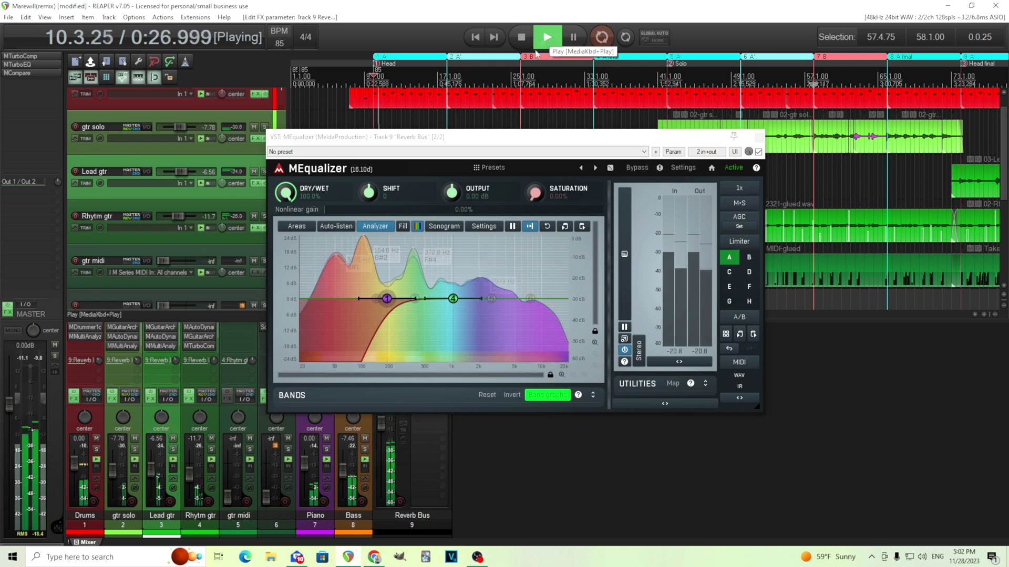
left_click_drag(387, 299, 390, 299)
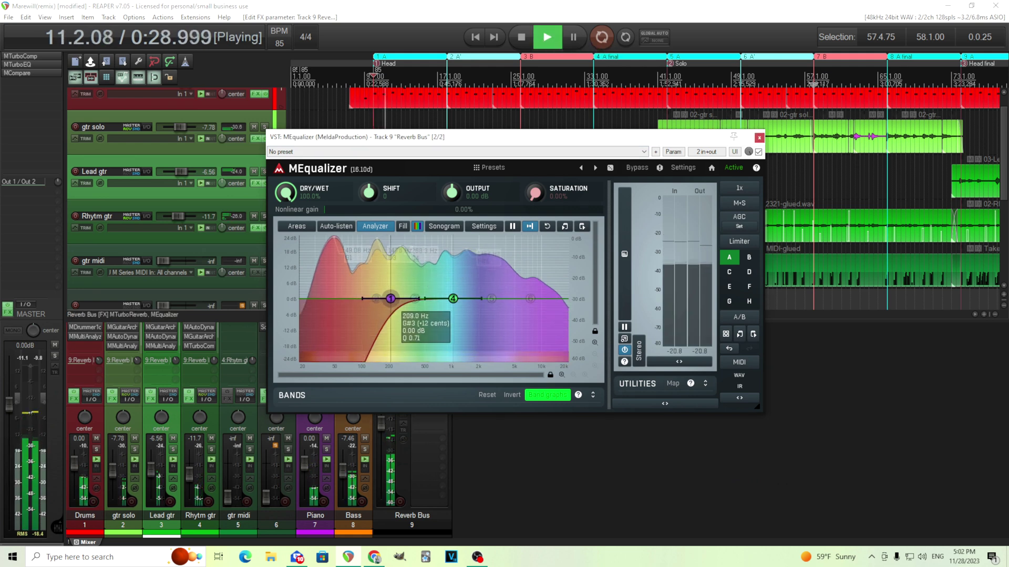
left_click(634, 169)
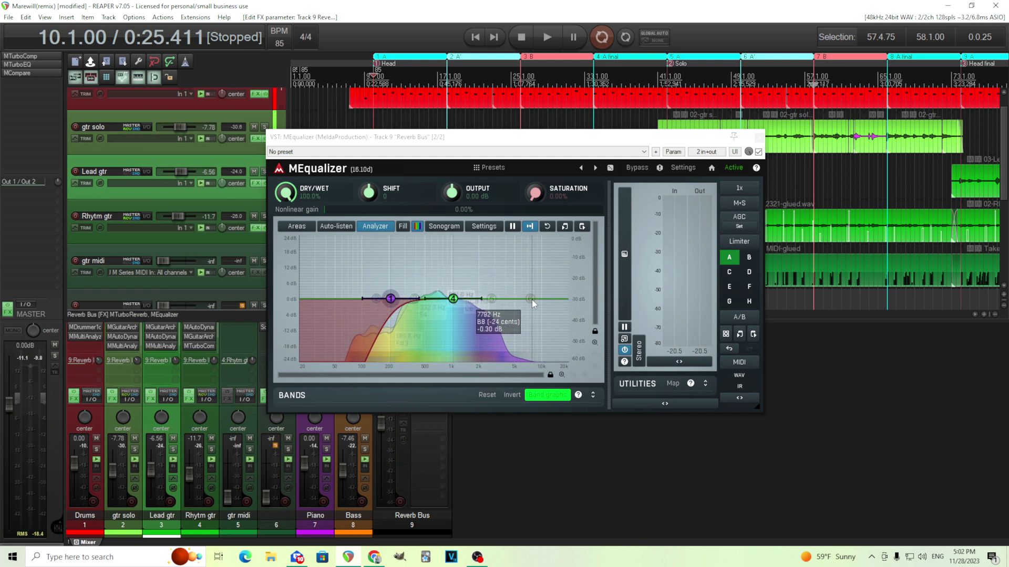
mouse_move(531, 299)
left_mouse_down()
mouse_move(508, 299)
mouse_move(508, 280)
mouse_move(518, 282)
left_mouse_up()
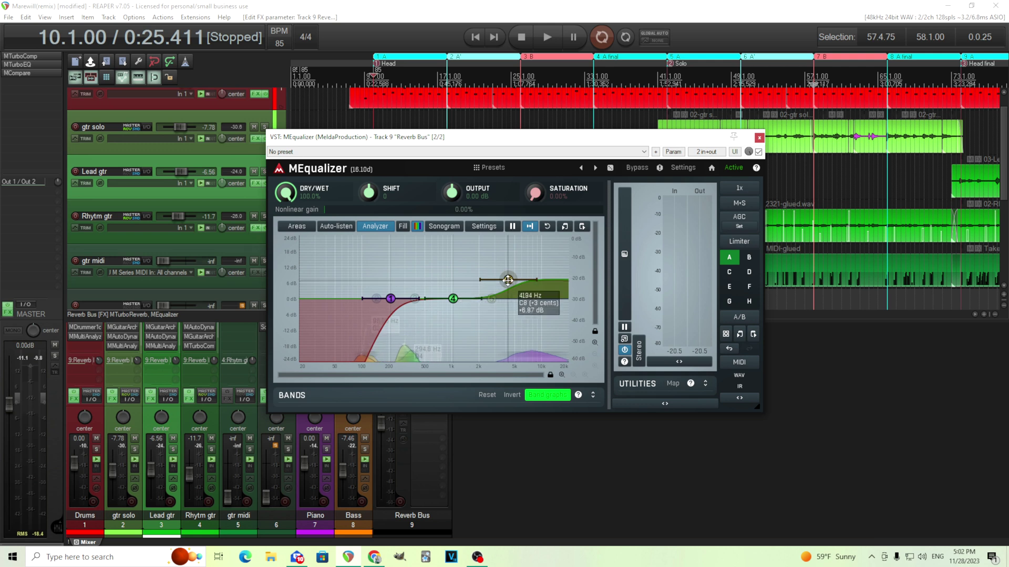
Restrict band 6 to Side and set it to about +5.88 dB at 3381 Hz with wider Q.
double_click(508, 281)
left_click(643, 379)
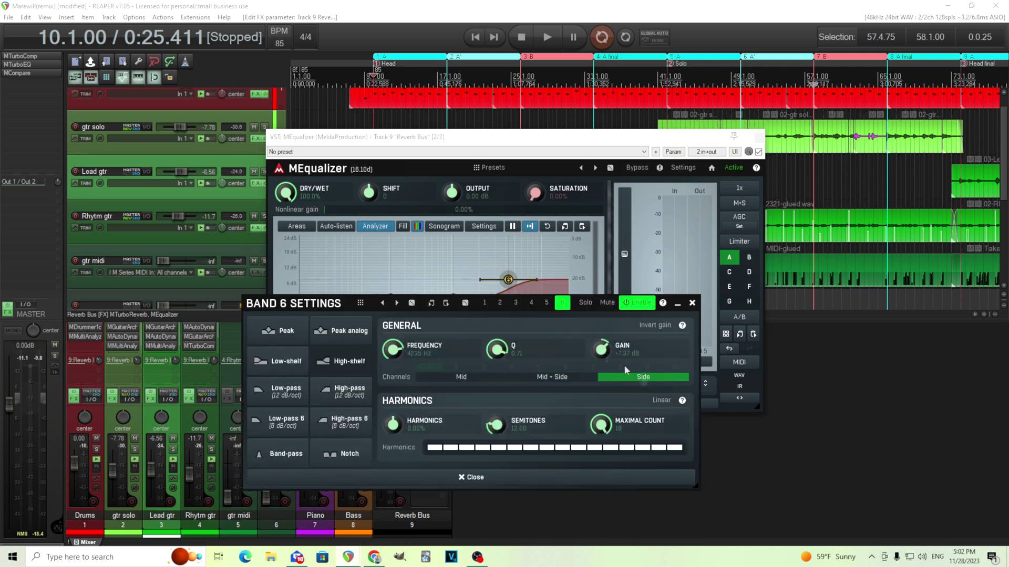
left_click(691, 307)
left_click_drag(508, 279, 502, 298)
left_click(547, 37)
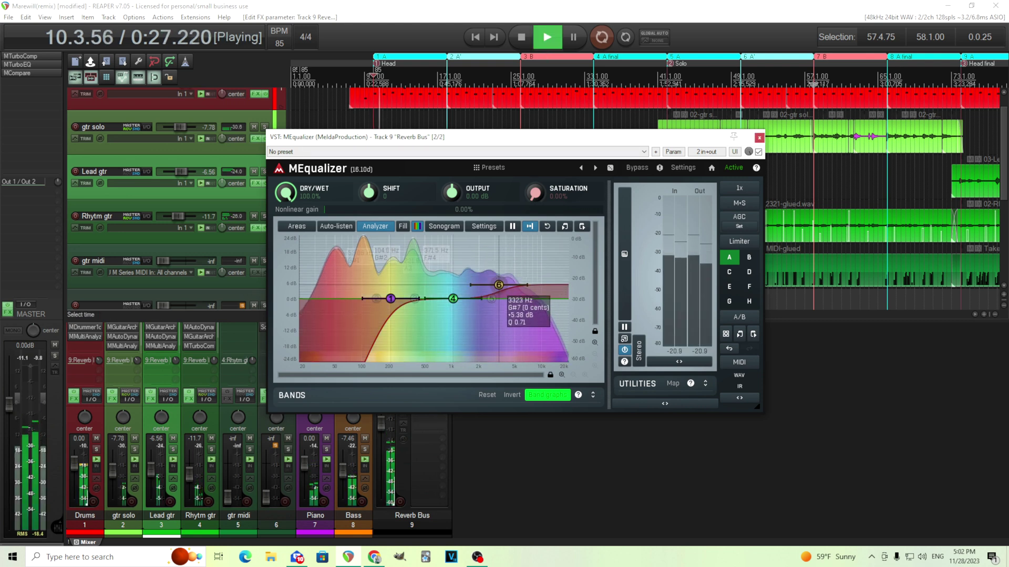
left_click_drag(501, 298, 498, 284)
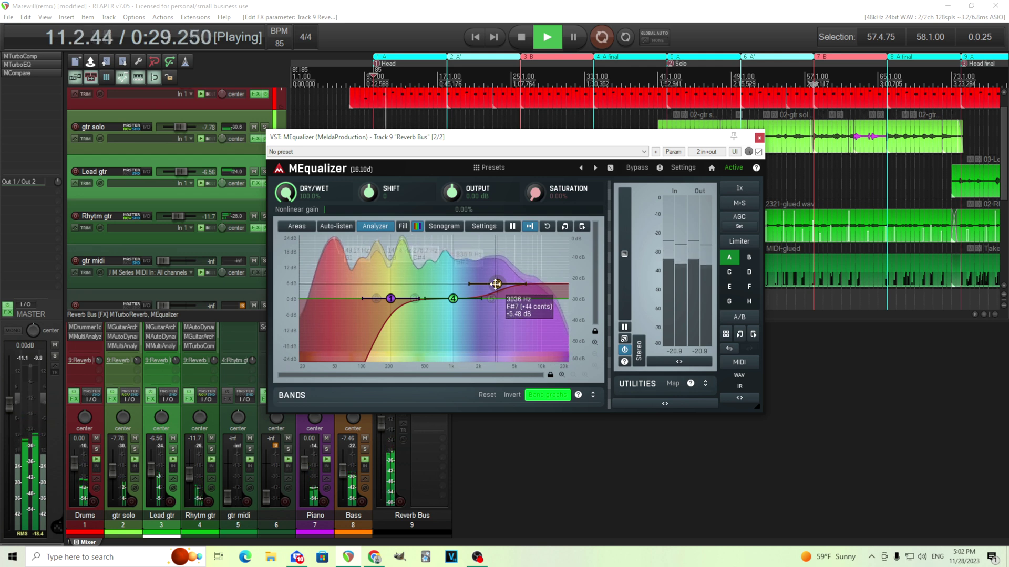
scroll(497, 284, "down", 2)
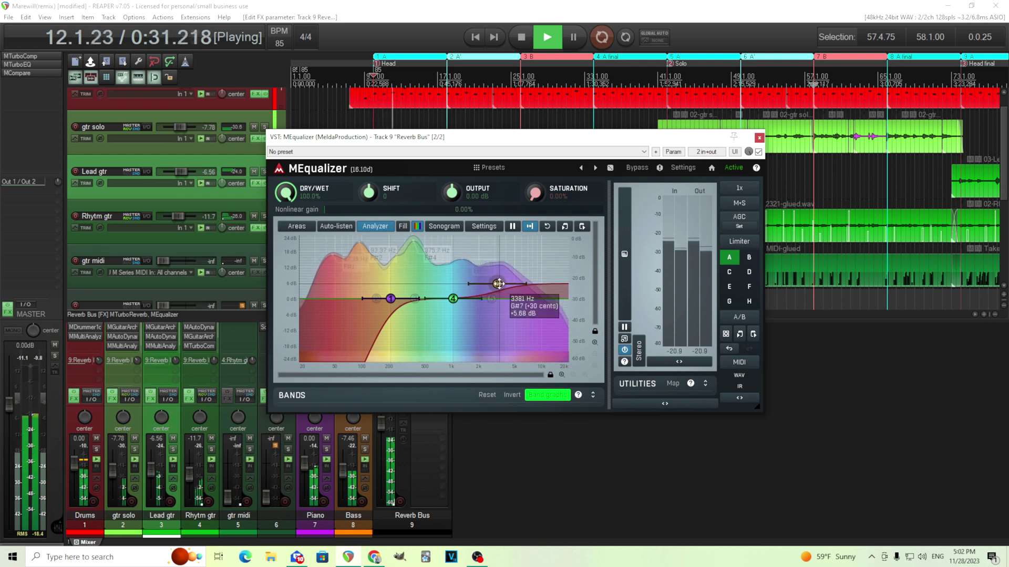
left_click_drag(497, 284, 499, 283)
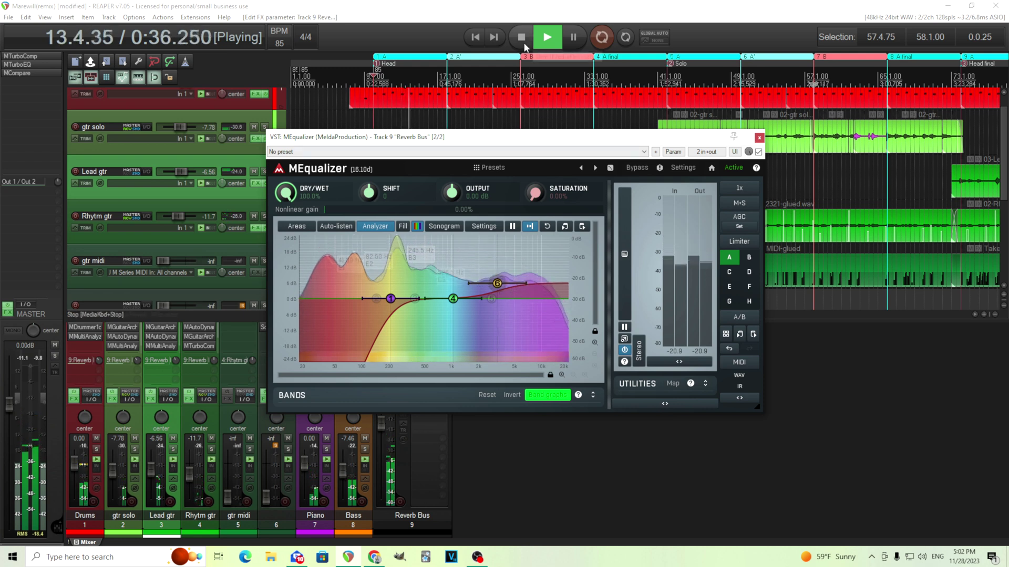
left_click(523, 37)
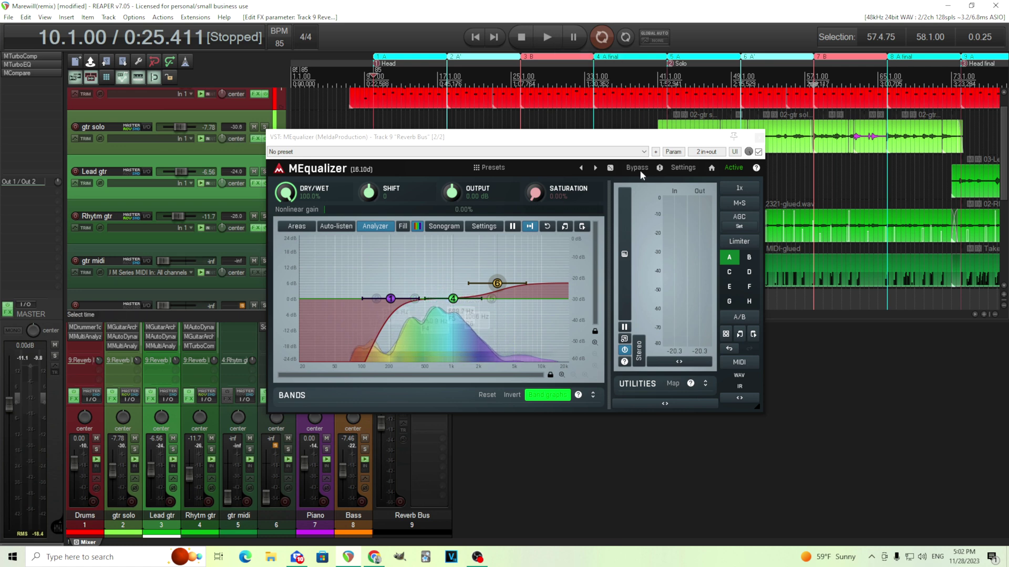
A/B the equalizer with Bypass during playback, leaving it active.
left_click(550, 41)
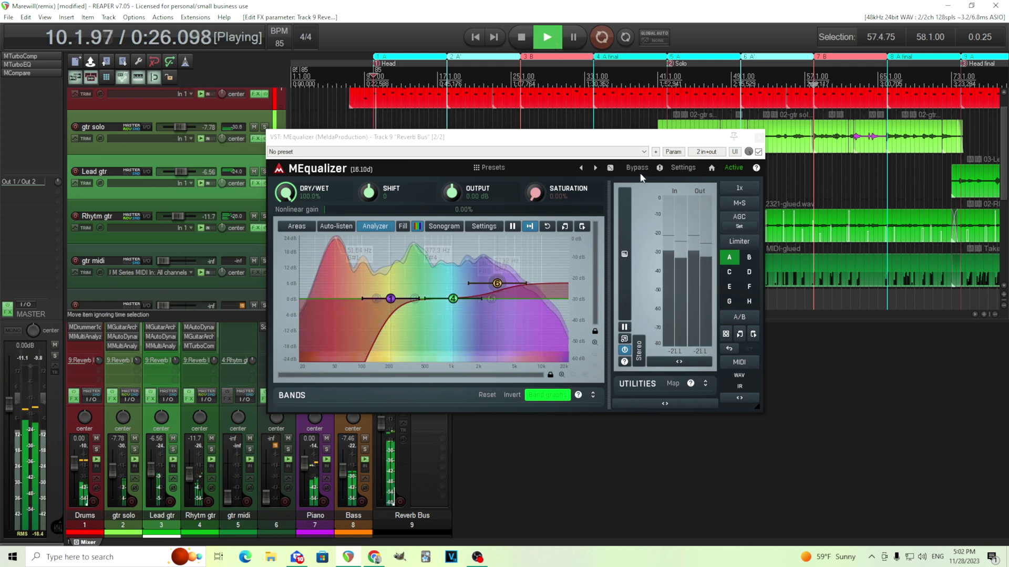
left_click(638, 170)
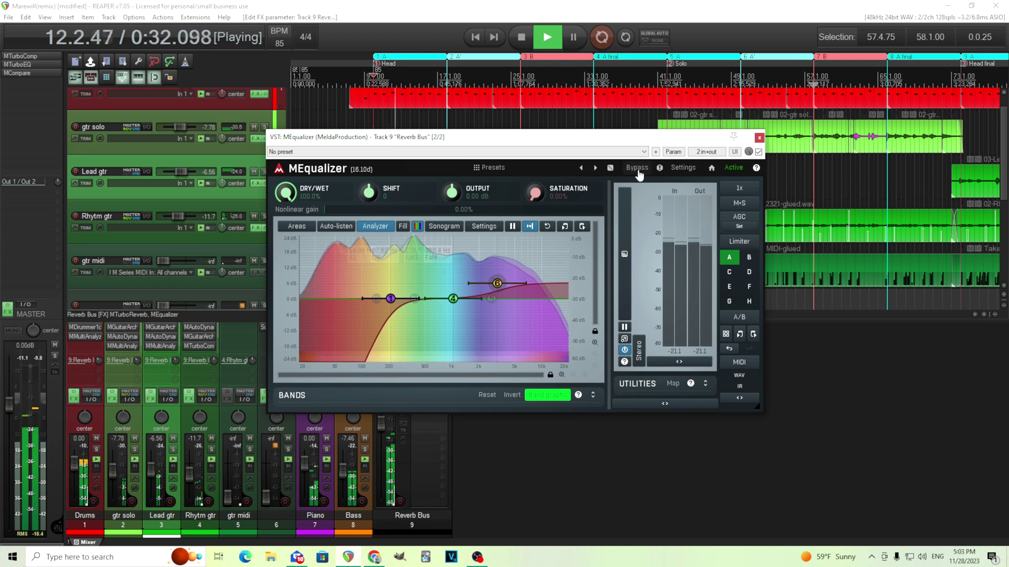
left_click(638, 169)
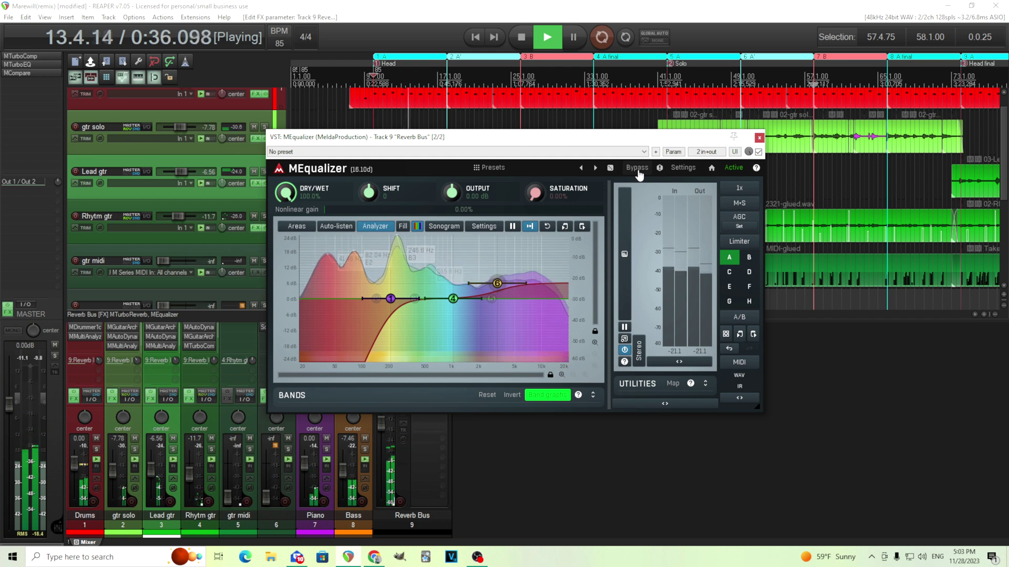
left_click(638, 172)
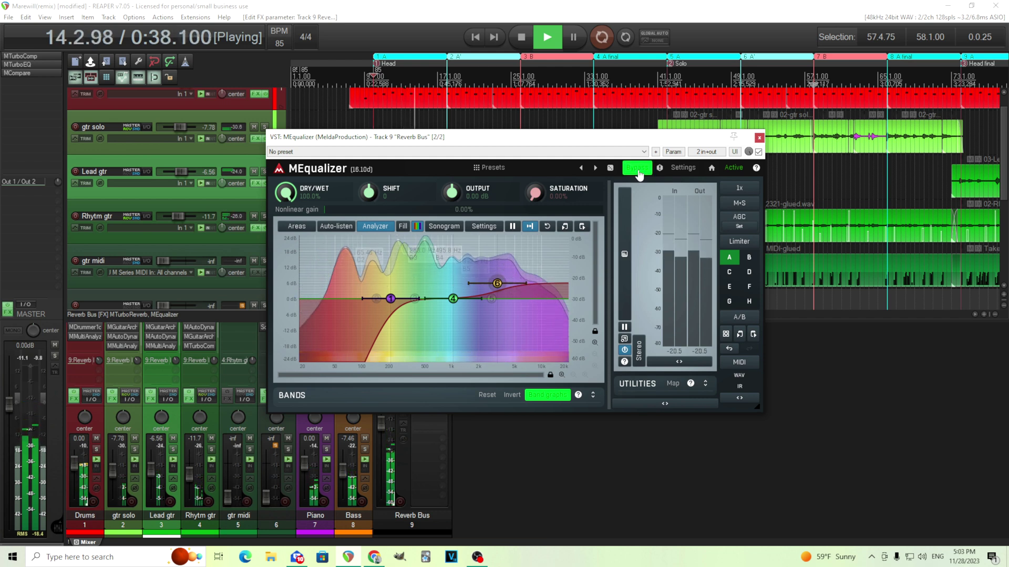
left_click(638, 169)
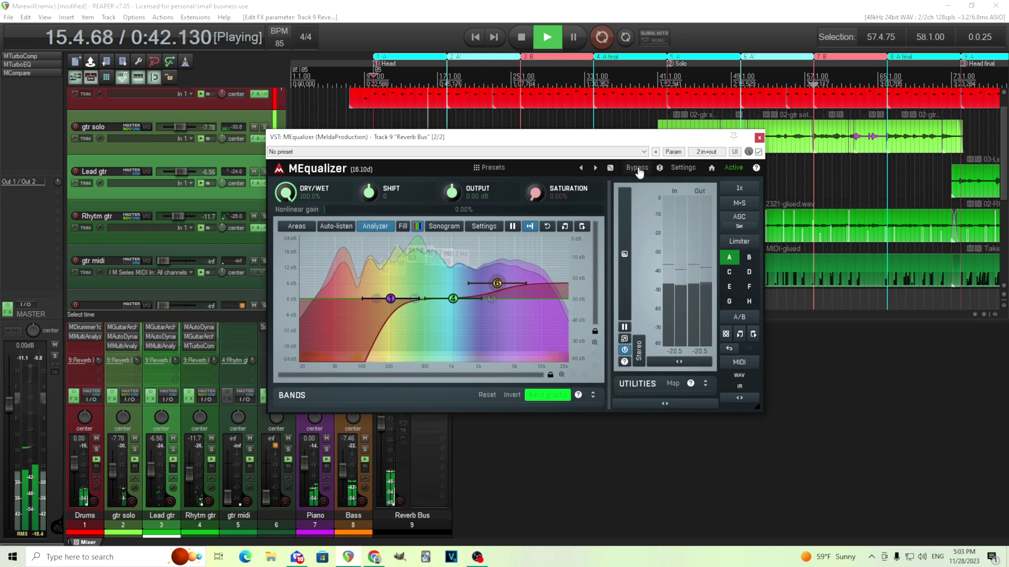
left_click(639, 171)
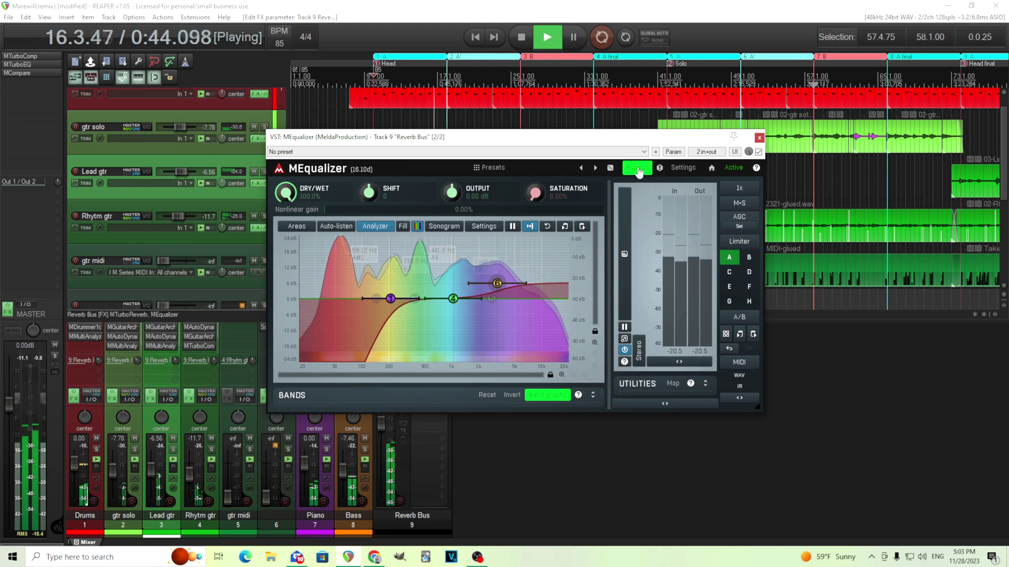
left_click(638, 172)
Stop playback and unsolo the Reverb Bus.
left_click(521, 36)
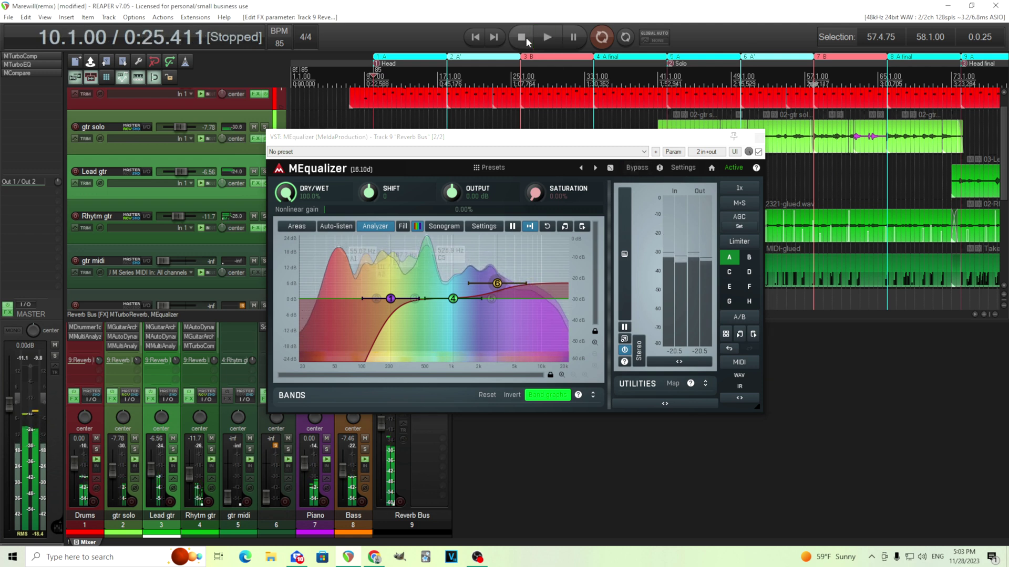
left_click_drag(570, 141, 768, 119)
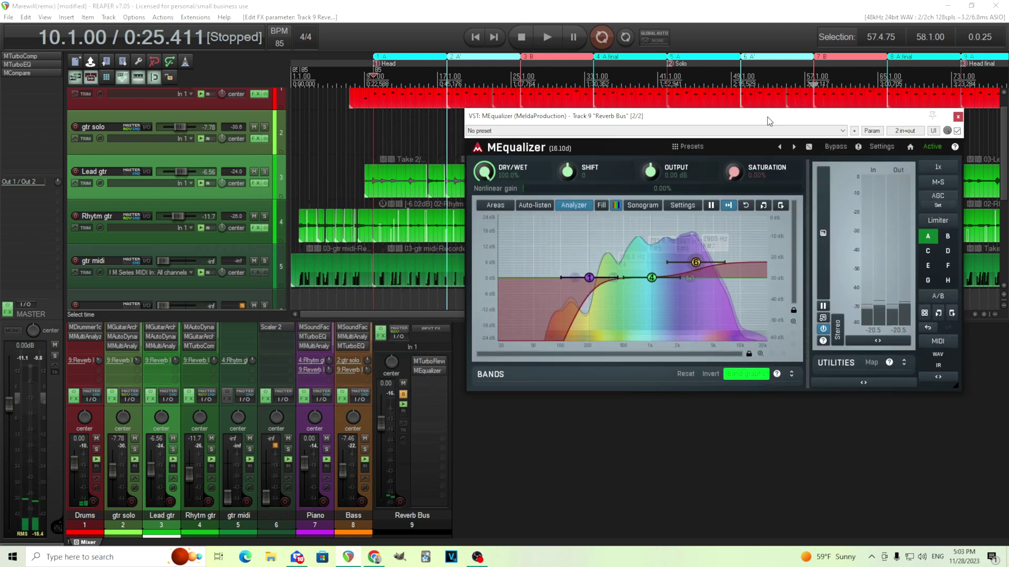
left_click(403, 394)
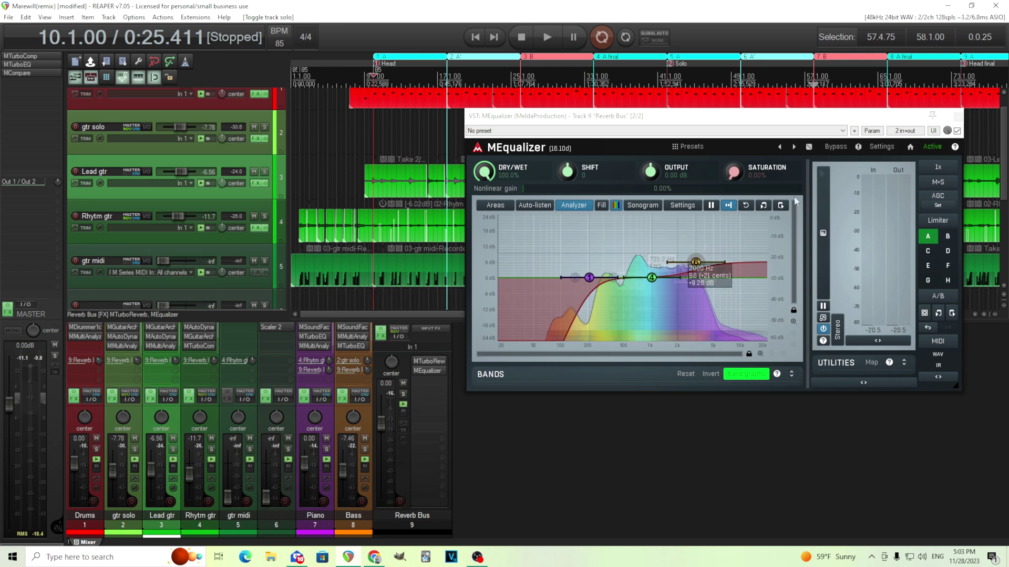
left_click_drag(739, 117, 647, 219)
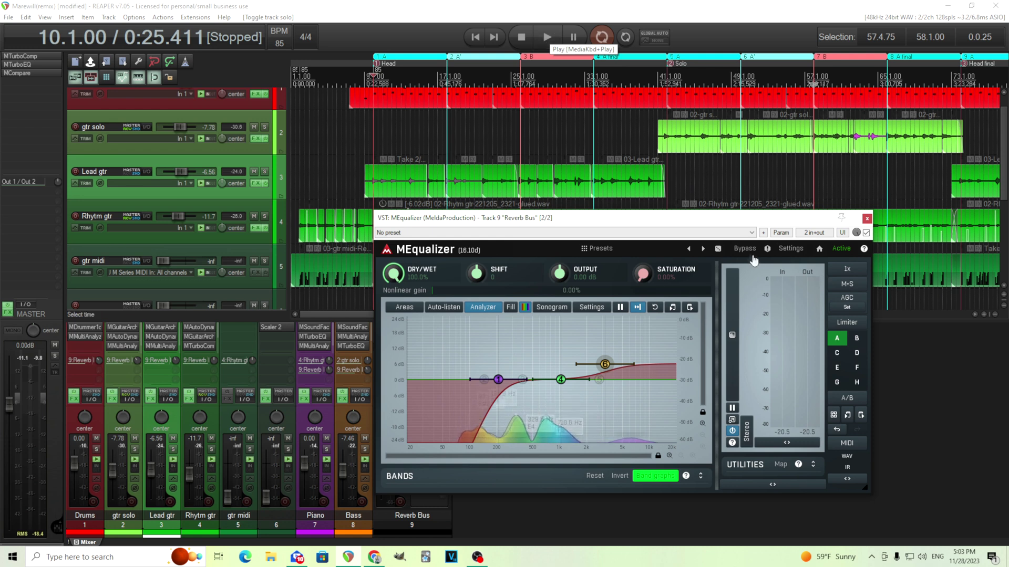
Compare the full mix with MEqualizer on and bypassed, ending with the EQ active.
left_click(546, 40)
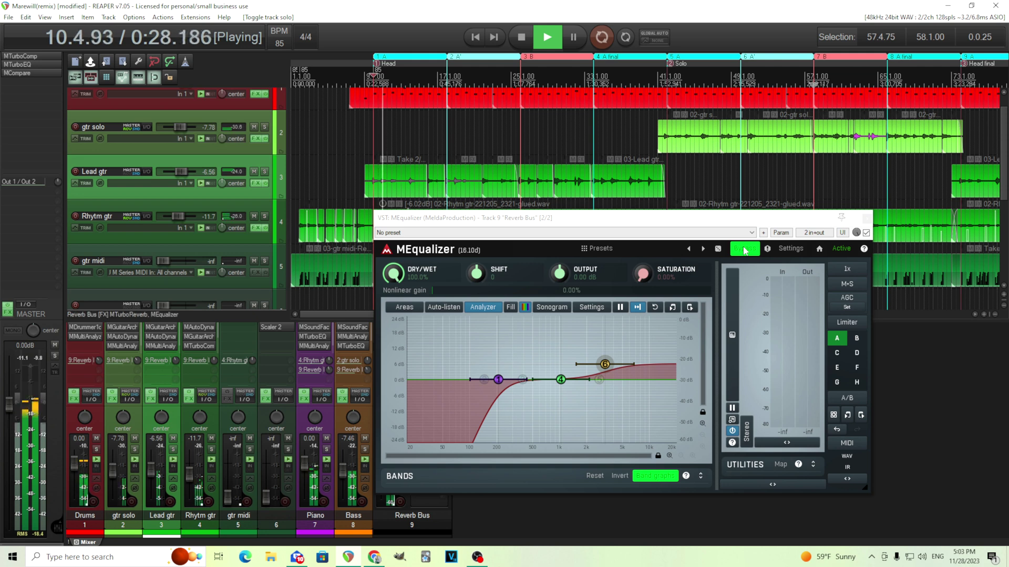
left_click(744, 250)
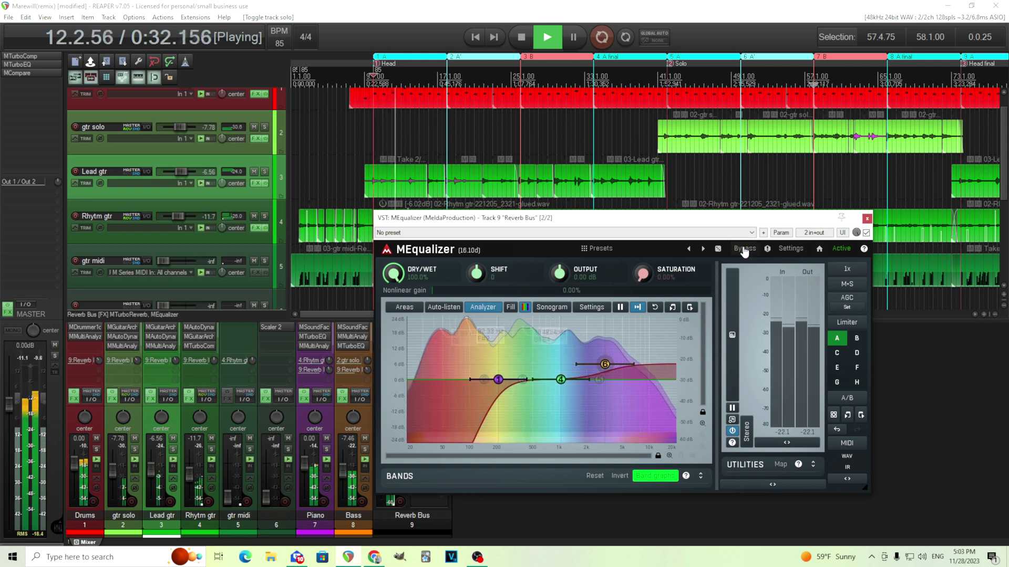
left_click(744, 250)
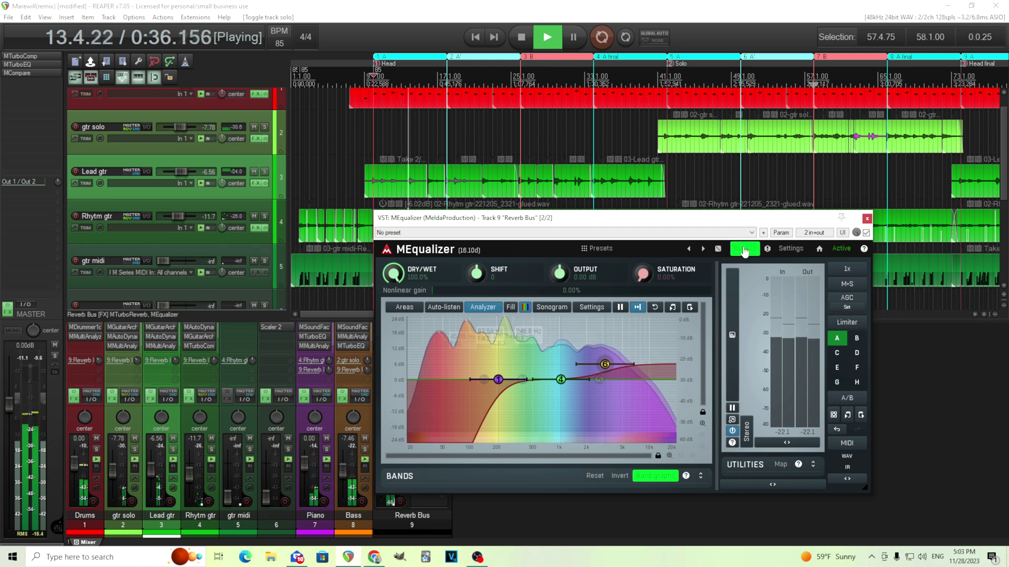
left_click(744, 250)
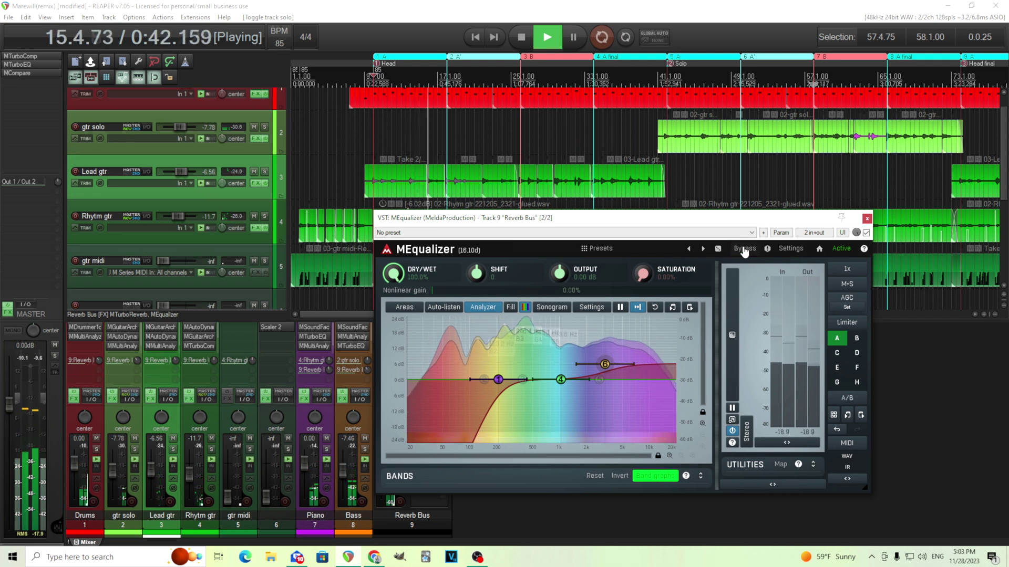
left_click(744, 250)
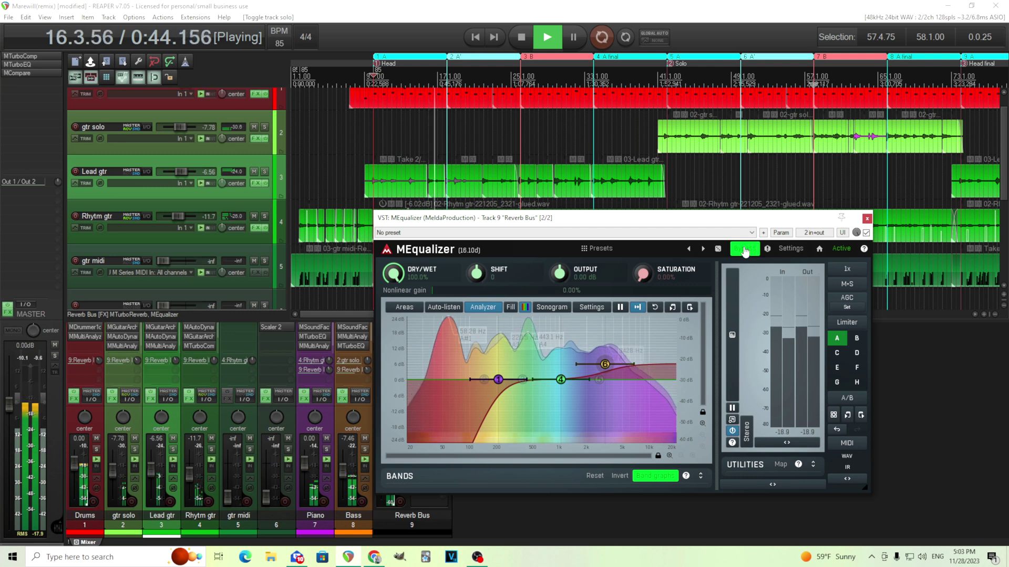
left_click(744, 250)
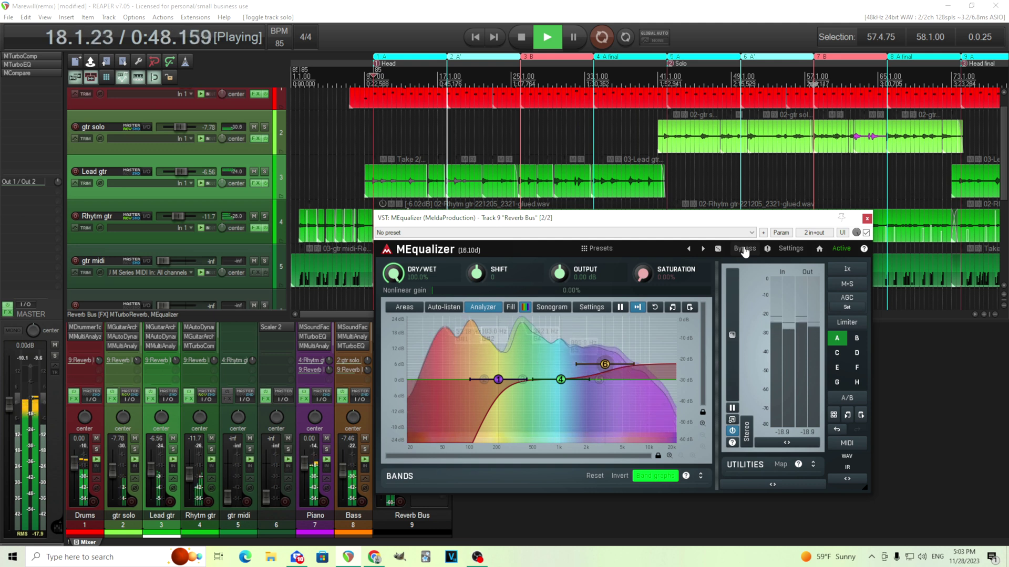
left_click(744, 250)
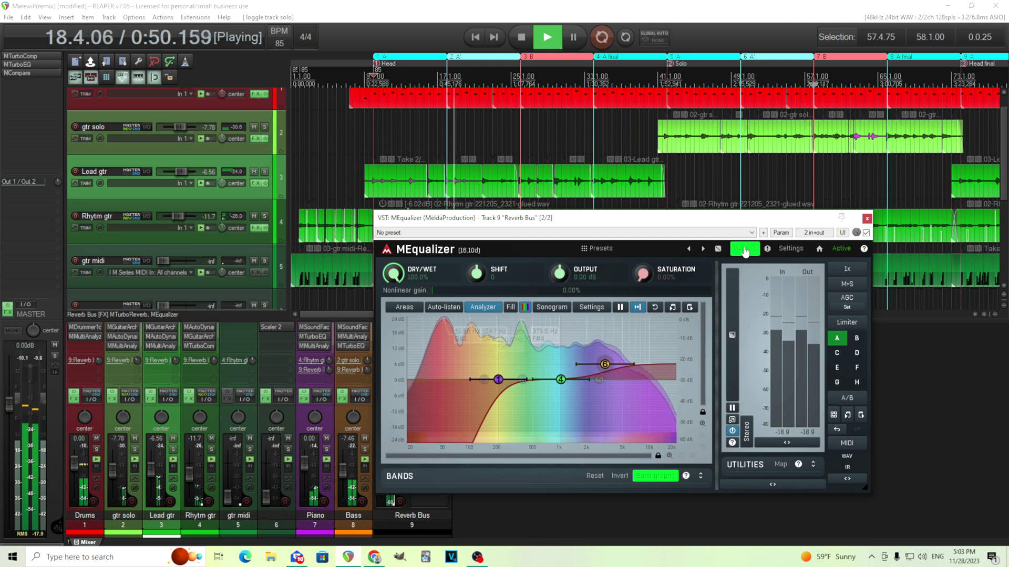
left_click(744, 250)
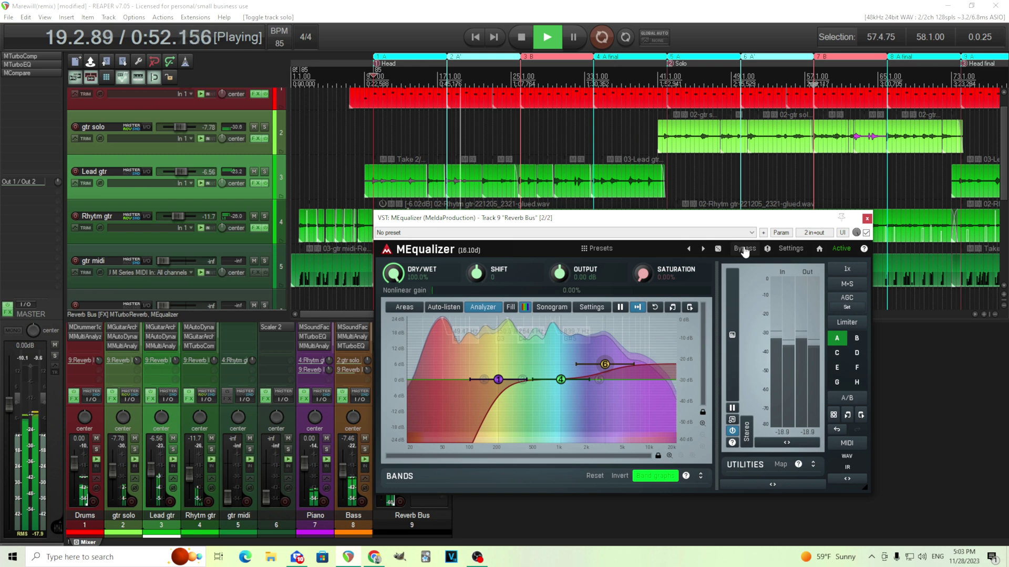
left_click(515, 35)
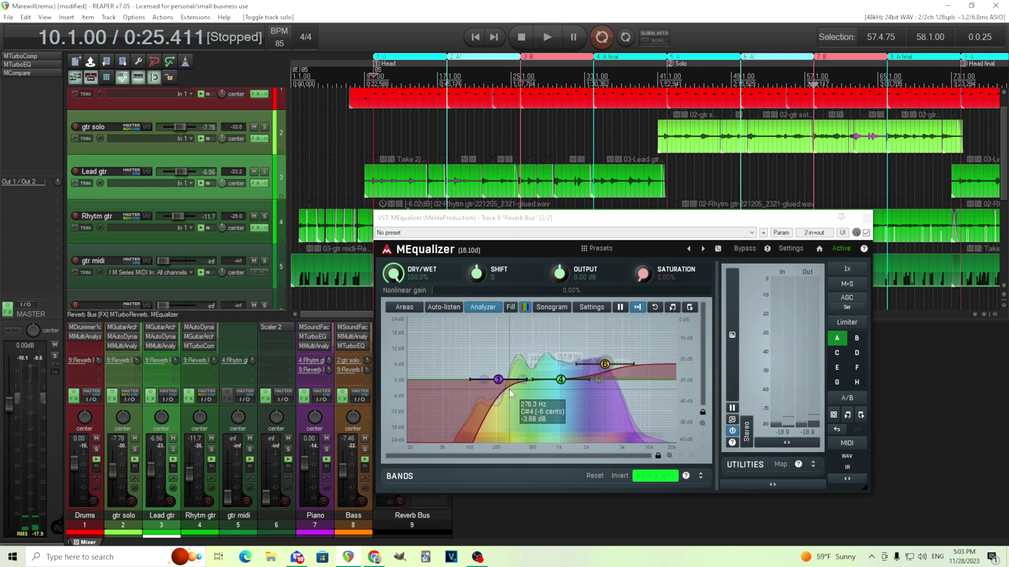
Try a band 4 dip of about -5 dB near 2.2 kHz, then disable band 4.
left_click_drag(572, 222, 673, 182)
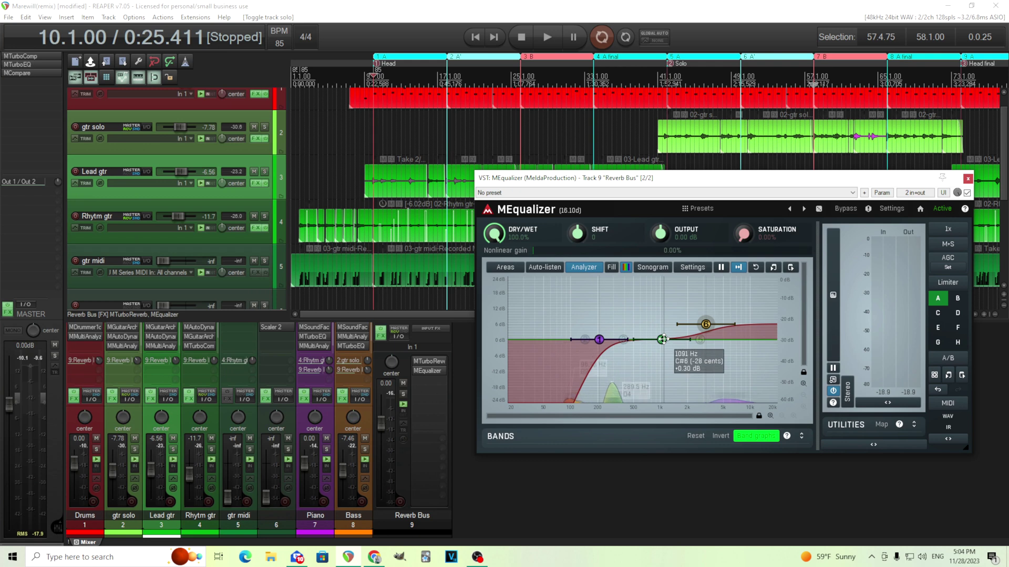
left_click_drag(663, 340, 693, 358)
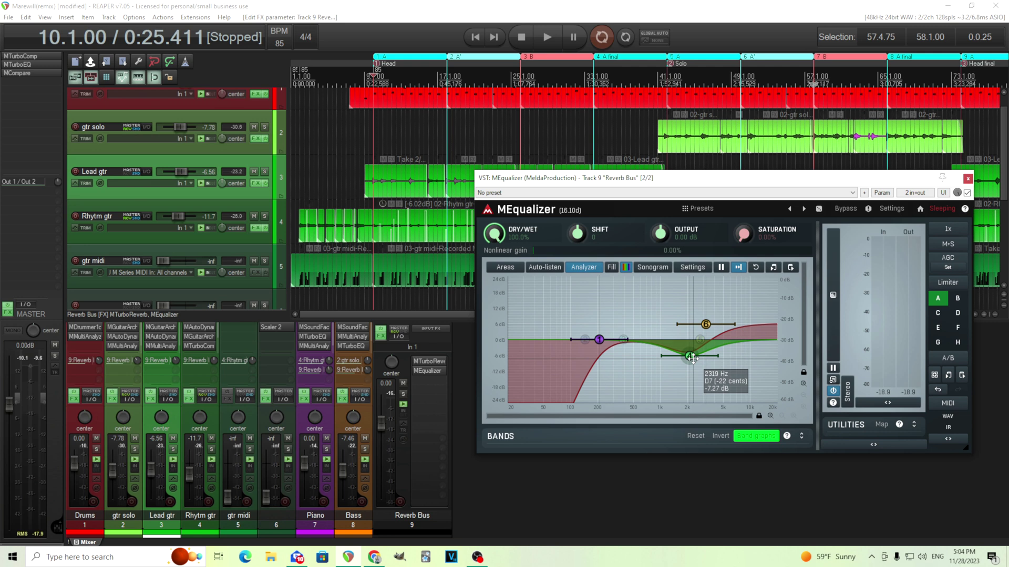
double_click(690, 357)
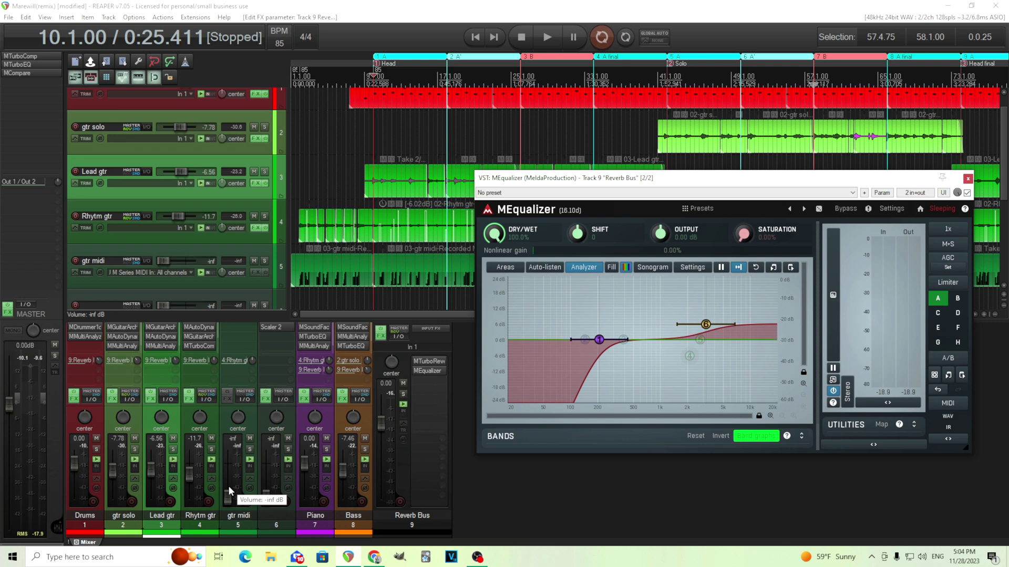
left_click(969, 179)
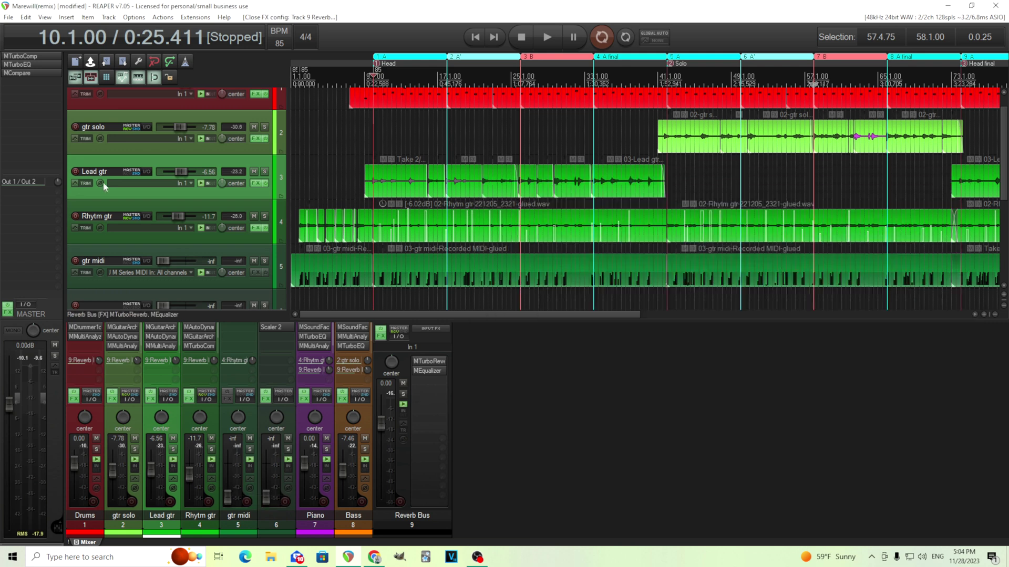
right_click(37, 86)
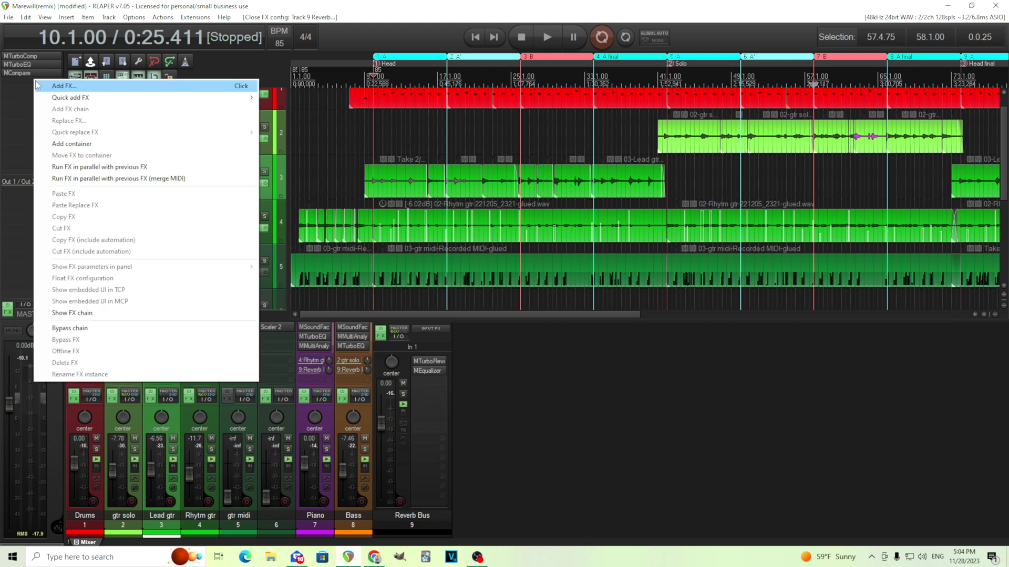
mouse_move(135, 105)
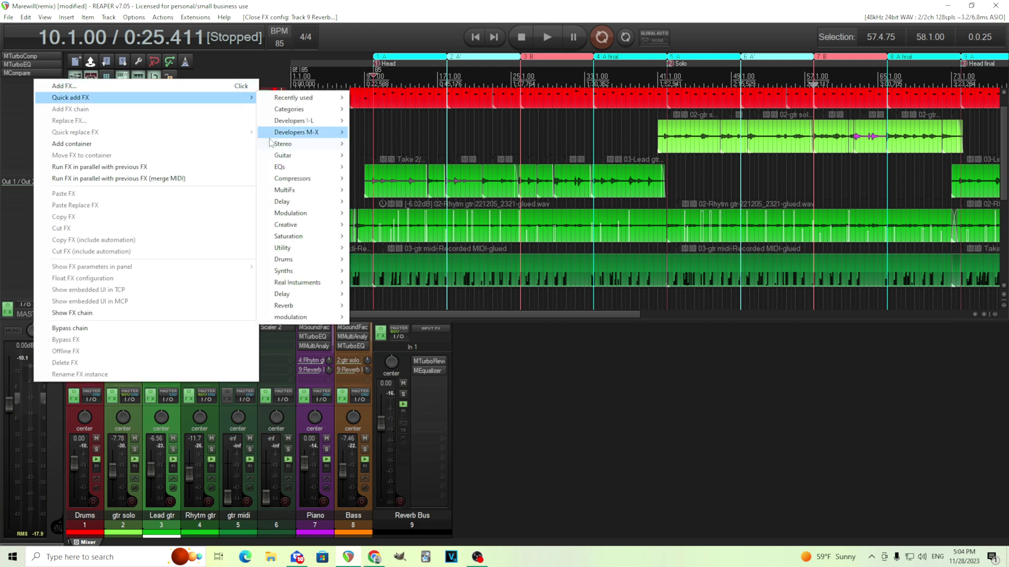
mouse_move(311, 167)
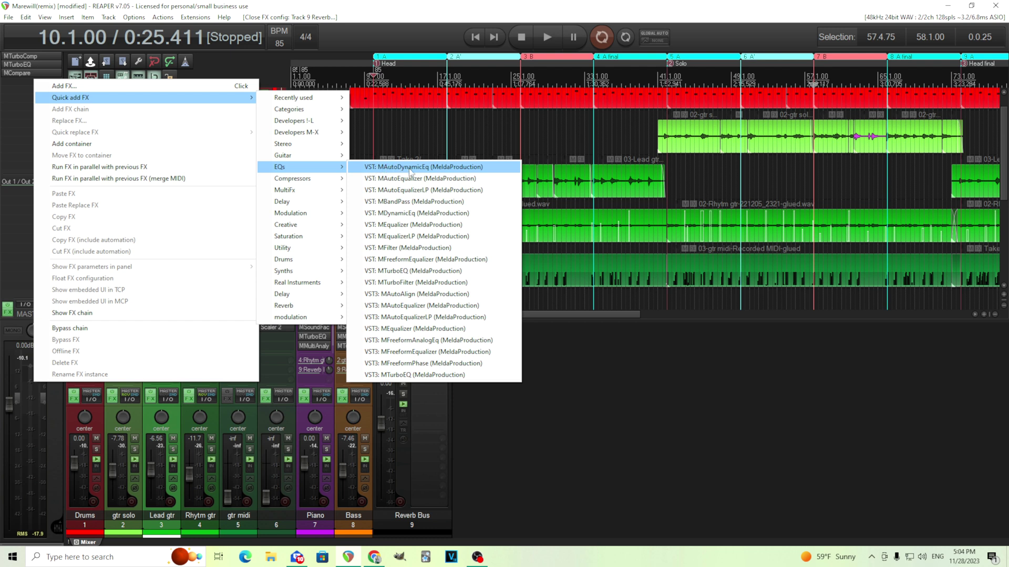
left_click(476, 260)
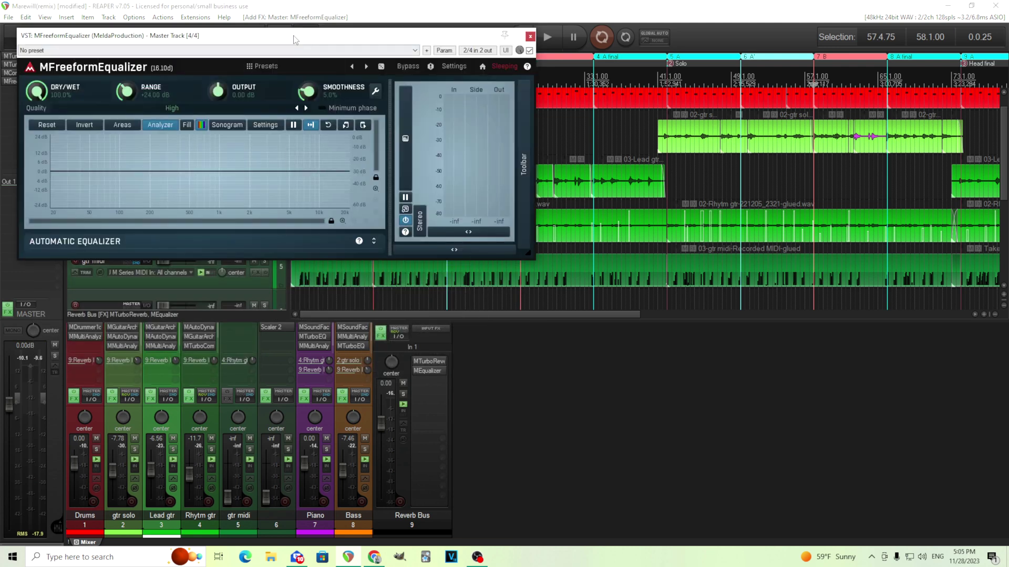
left_click_drag(291, 36, 451, 140)
left_click(680, 234)
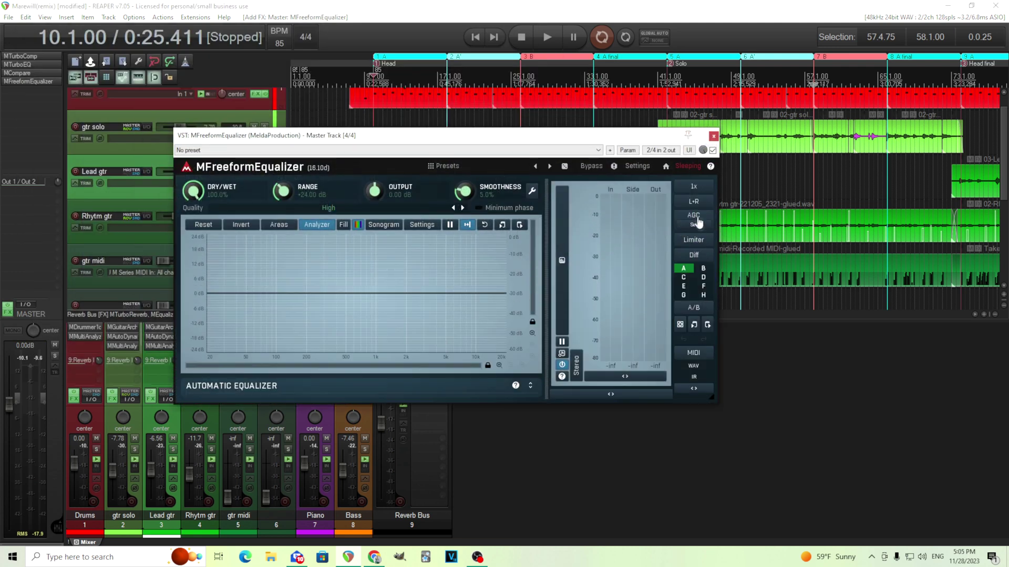
left_click(694, 201)
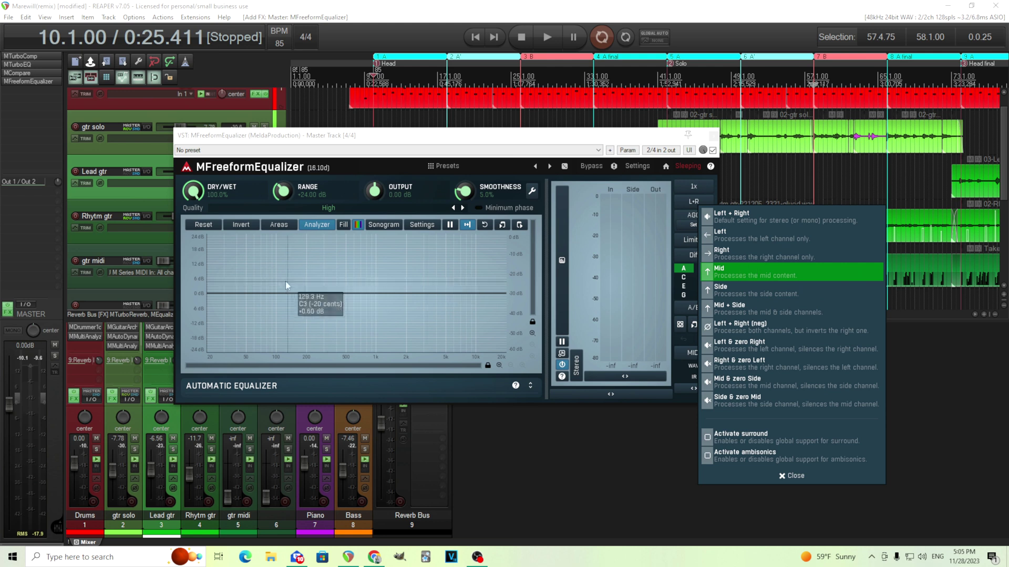
left_click(741, 226)
mouse_move(241, 288)
left_mouse_down()
mouse_move(281, 273)
mouse_move(296, 307)
mouse_move(333, 288)
mouse_move(363, 321)
mouse_move(380, 278)
mouse_move(415, 319)
mouse_move(432, 280)
mouse_move(454, 325)
mouse_move(403, 270)
left_mouse_up()
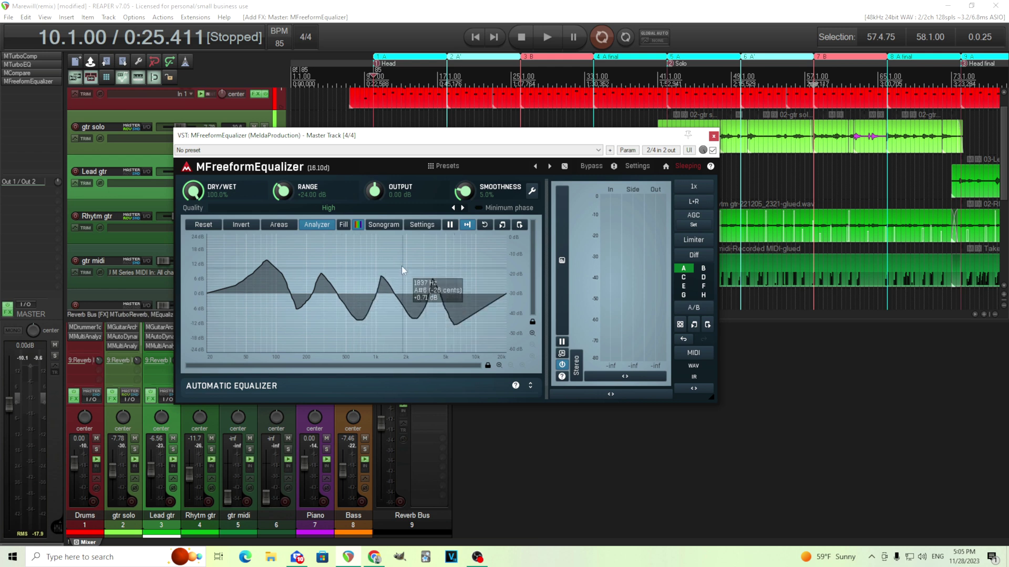
left_click(693, 202)
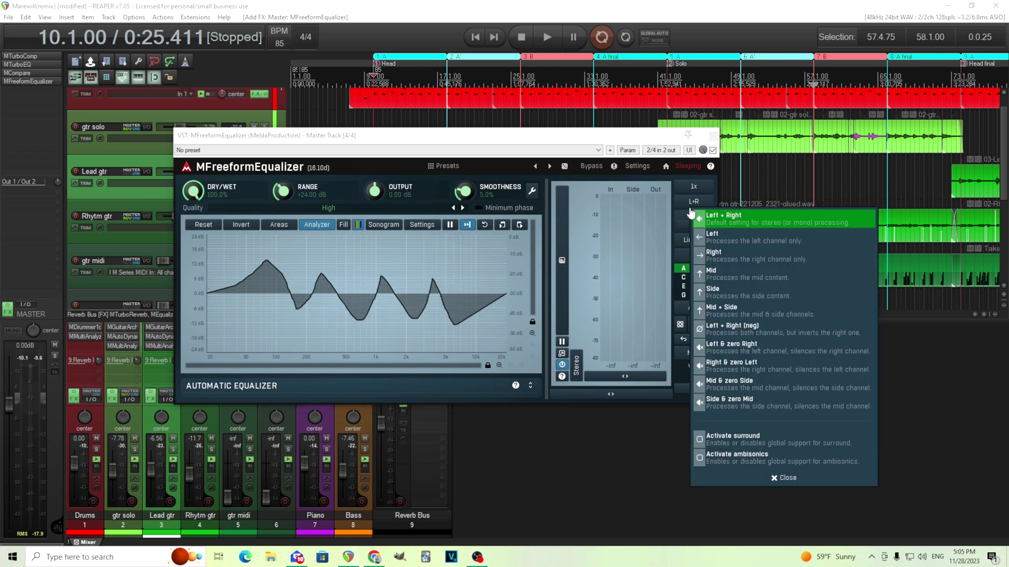
left_click(746, 311)
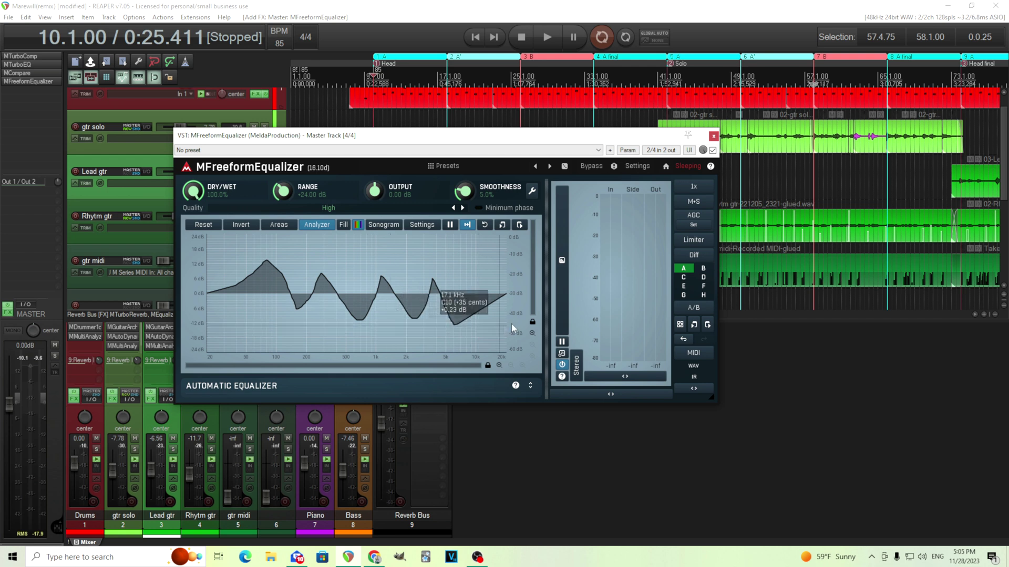
right_click(510, 266)
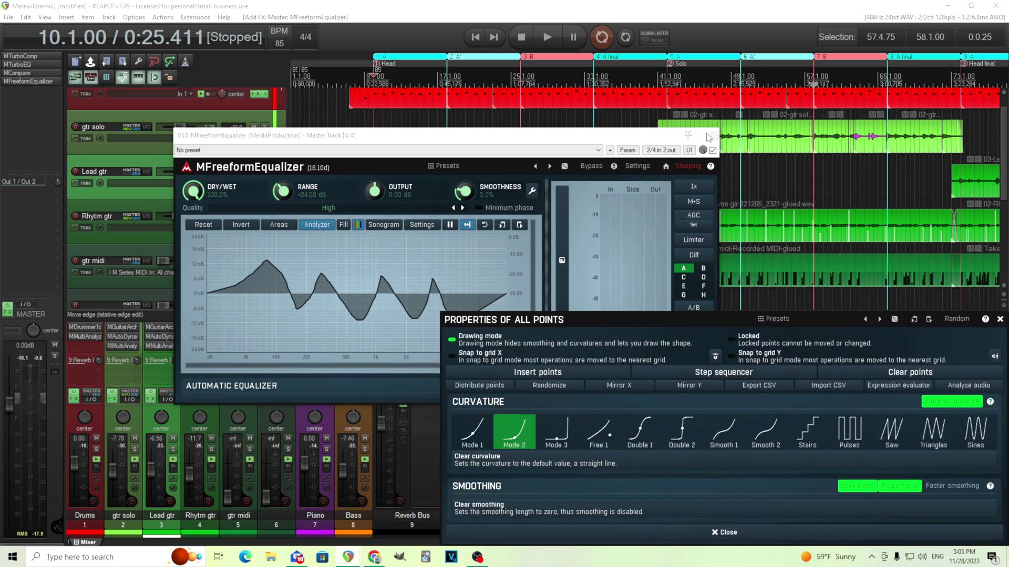
left_click(713, 137)
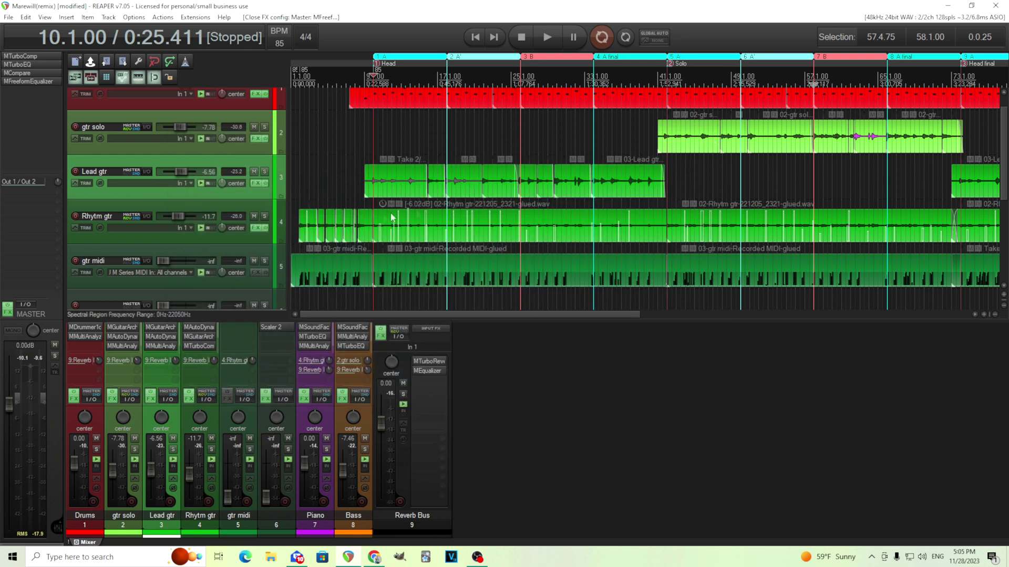
right_click(41, 88)
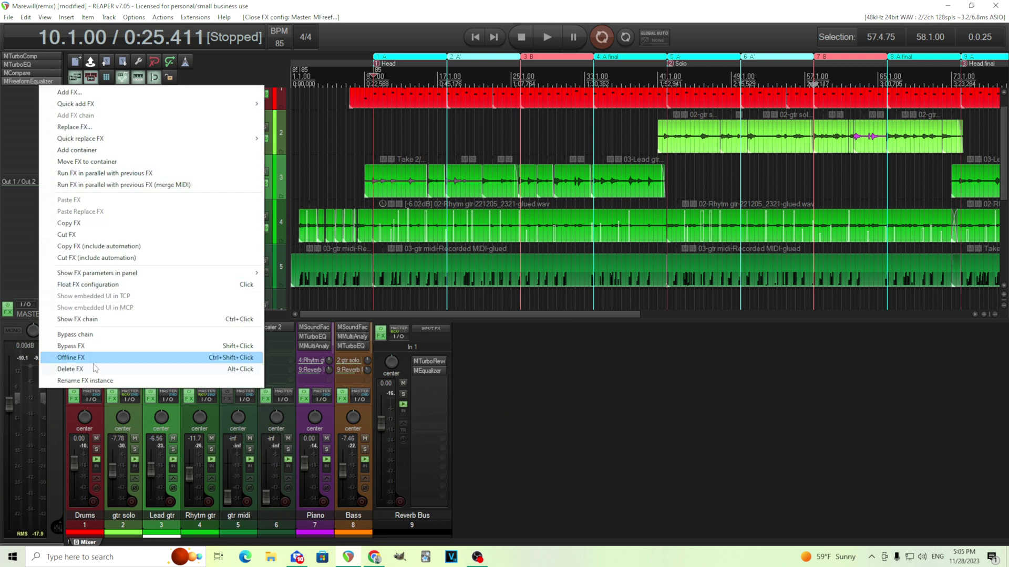
left_click(70, 369)
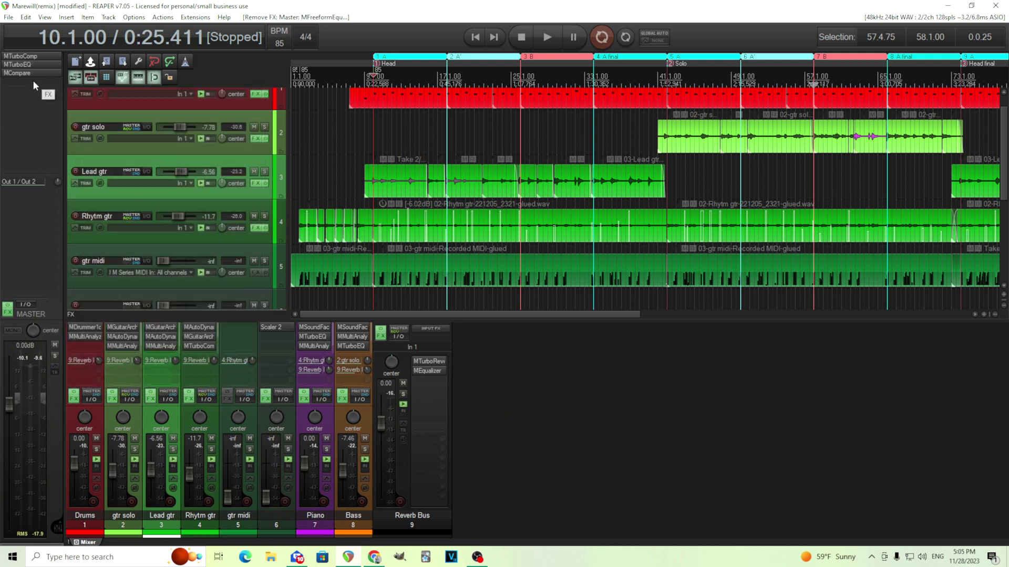
Add MTurboEQ to the master track's FX chain.
right_click(34, 82)
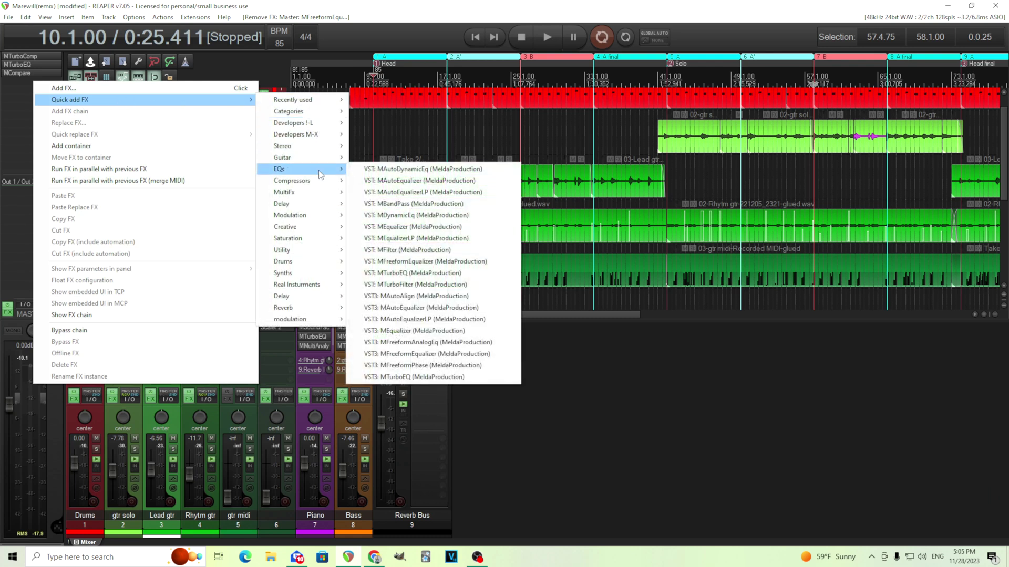
left_click(456, 276)
left_click_drag(347, 35, 539, 106)
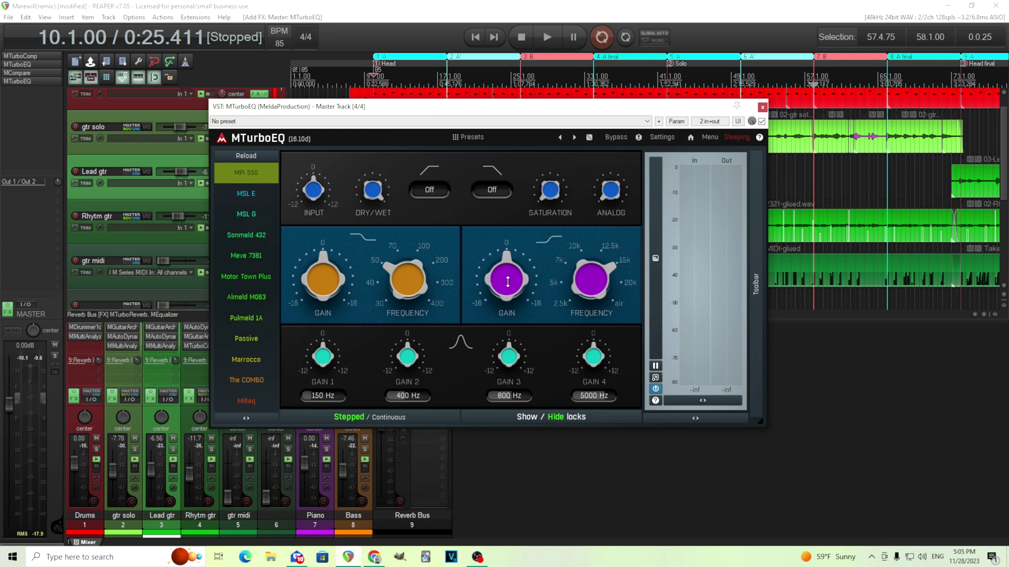
mouse_move(508, 282)
left_mouse_down()
mouse_move(508, 271)
mouse_move(508, 282)
left_mouse_up()
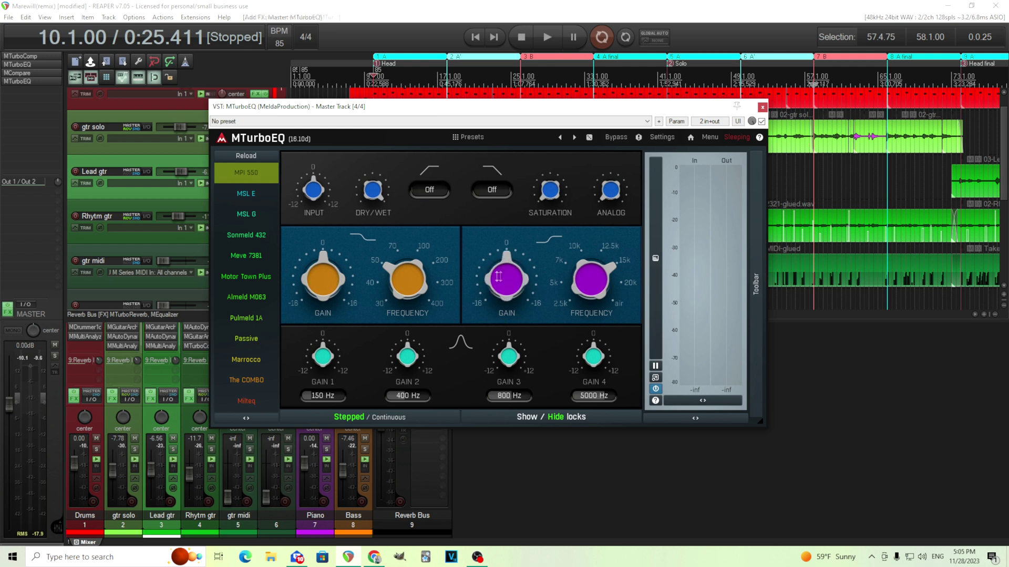
Set MTurboEQ to process only the side channel and raise its high-pass to 21.55 Hz.
left_click(764, 268)
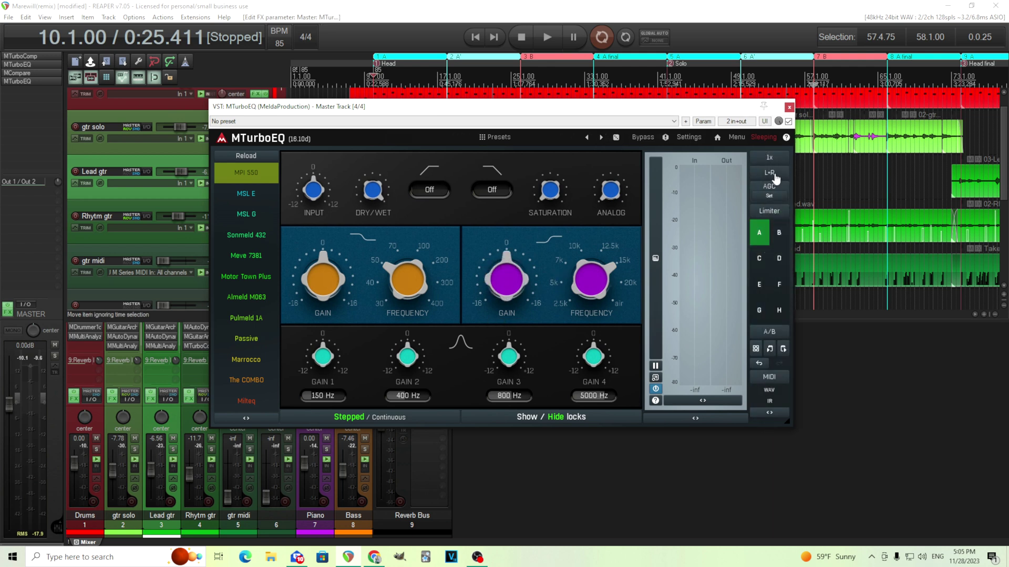
left_click(774, 177)
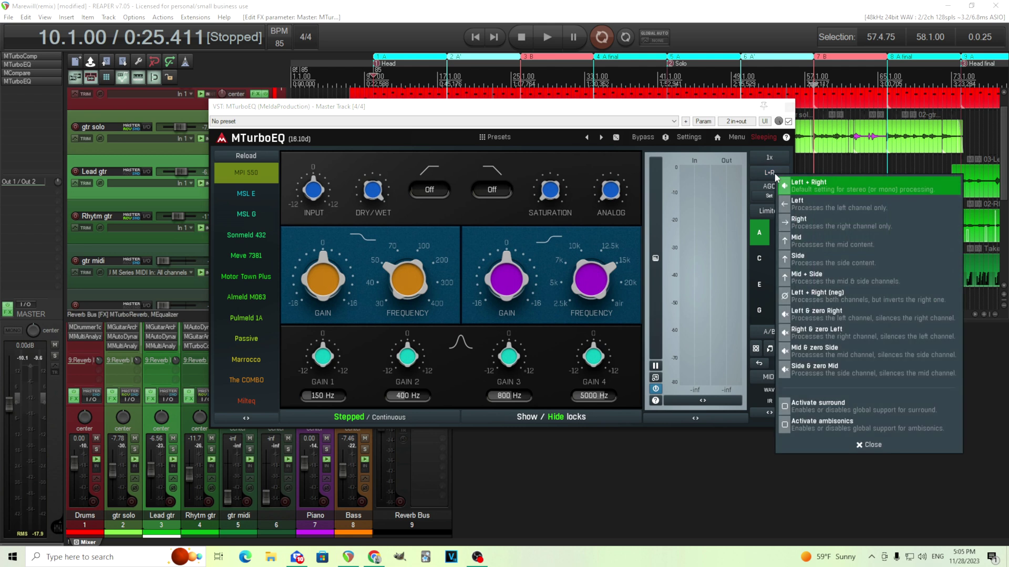
left_click(841, 264)
left_click(545, 38)
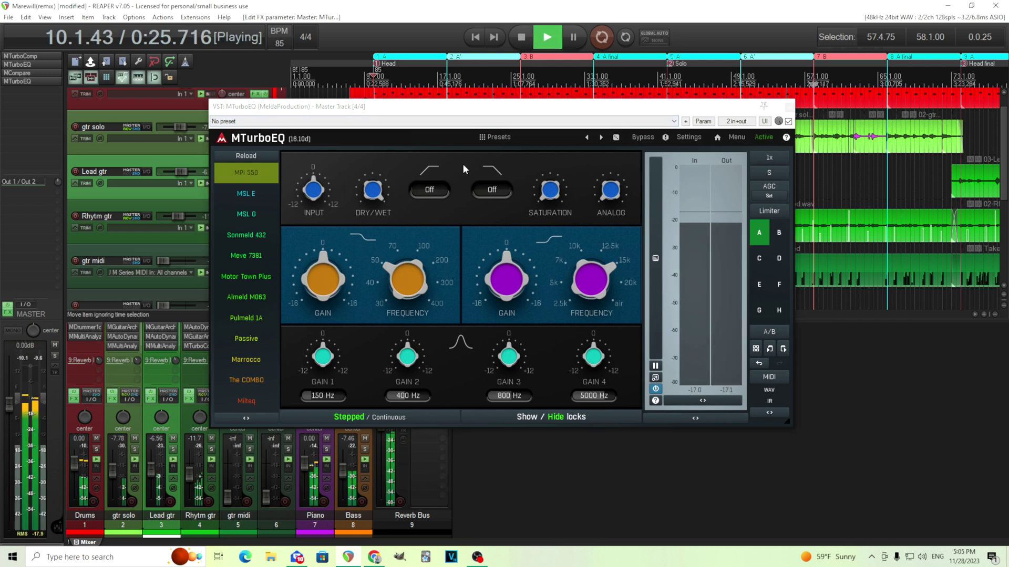
left_click_drag(430, 189, 418, 294)
key("space")
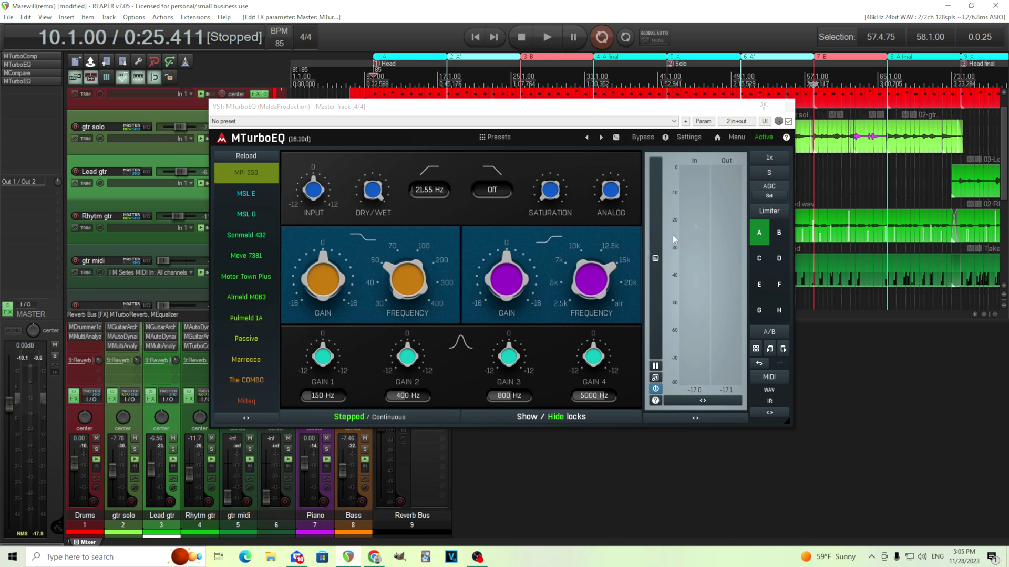
Recheck the channel mode without changing it and close the extra MTurboEQ window.
left_click(769, 174)
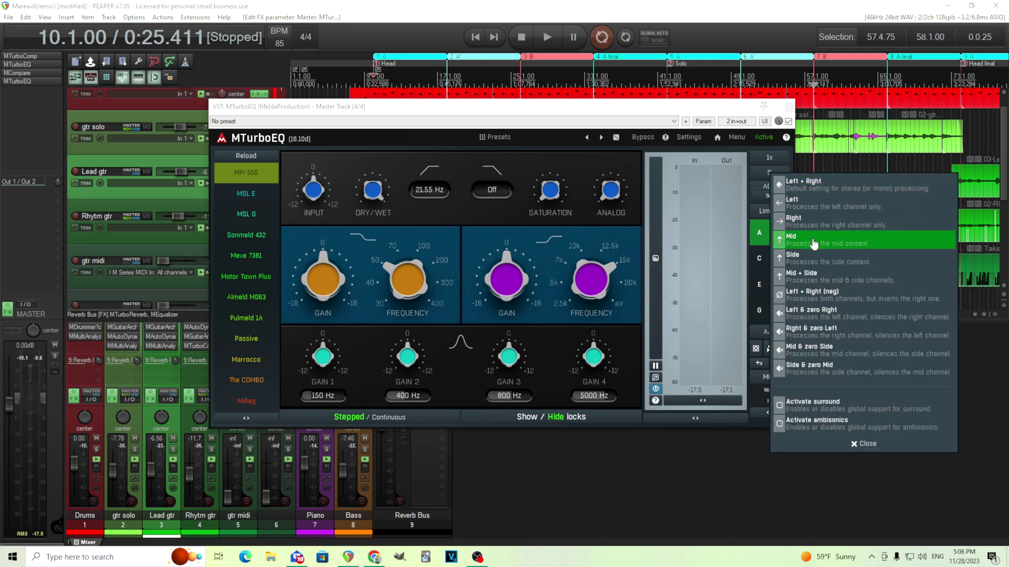
left_click(562, 113)
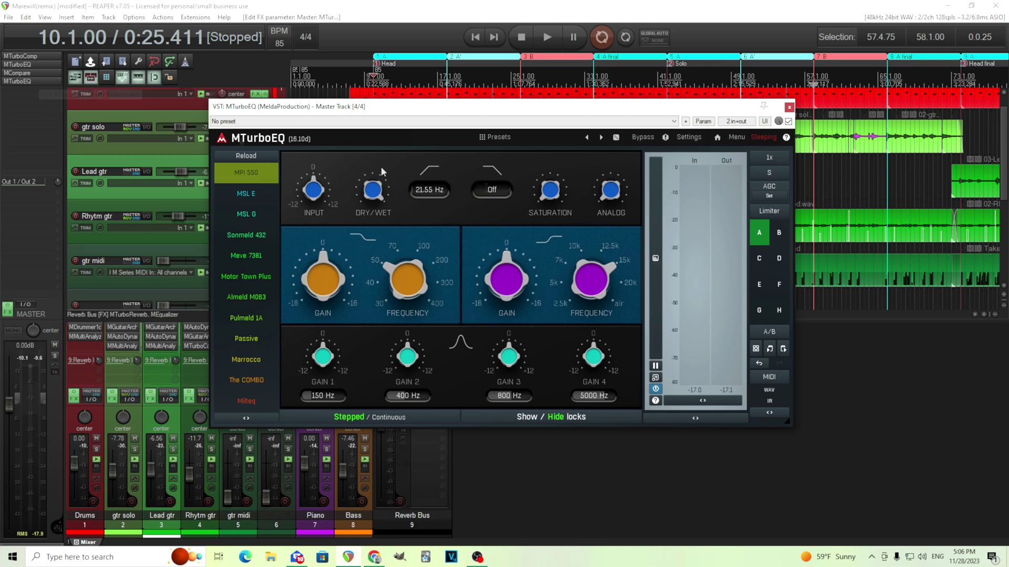
left_click(39, 62)
left_click(695, 70)
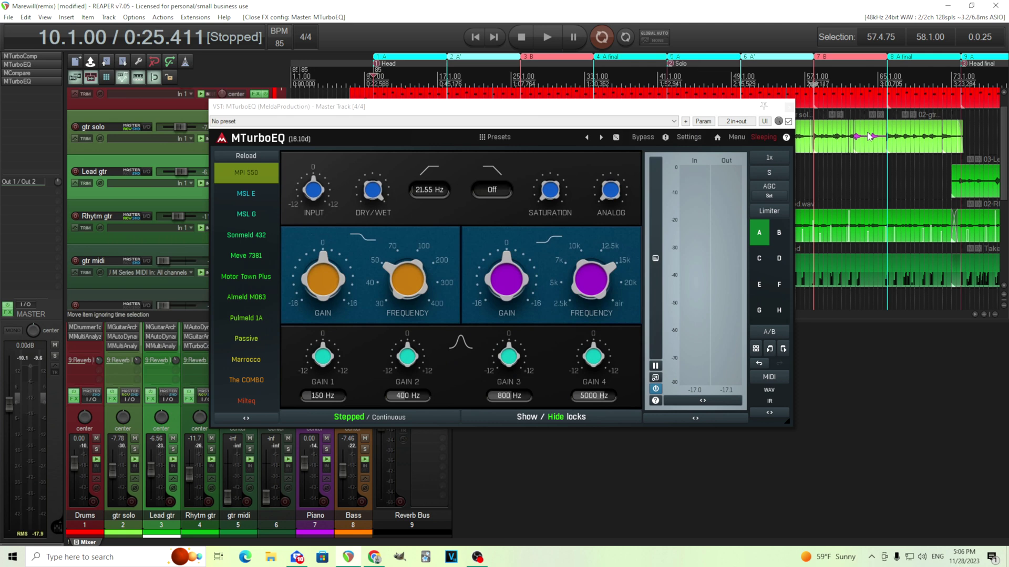
Close the trial MTurboEQ window and delete it from the end of the master FX chain.
left_click(789, 107)
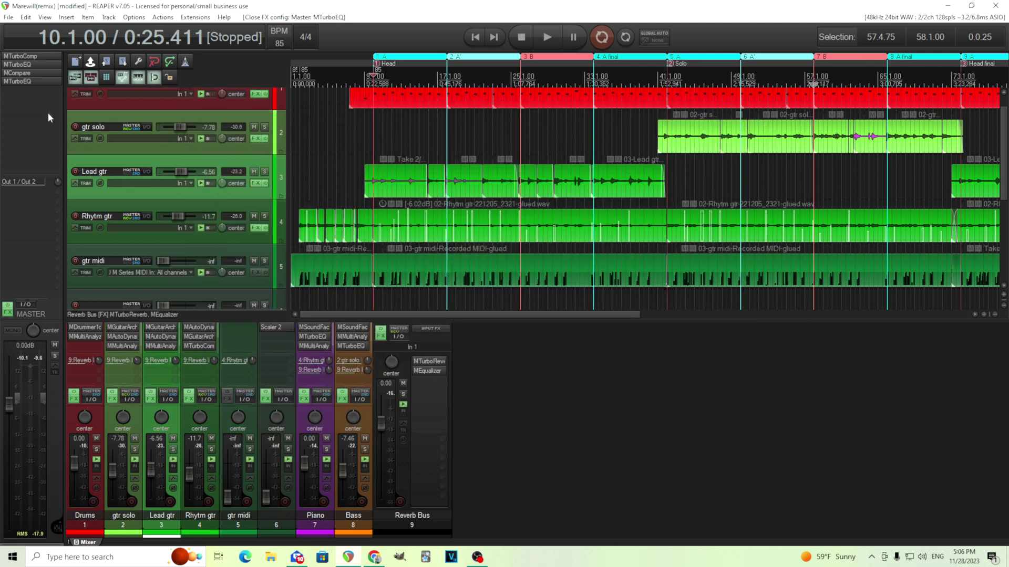
right_click(35, 80)
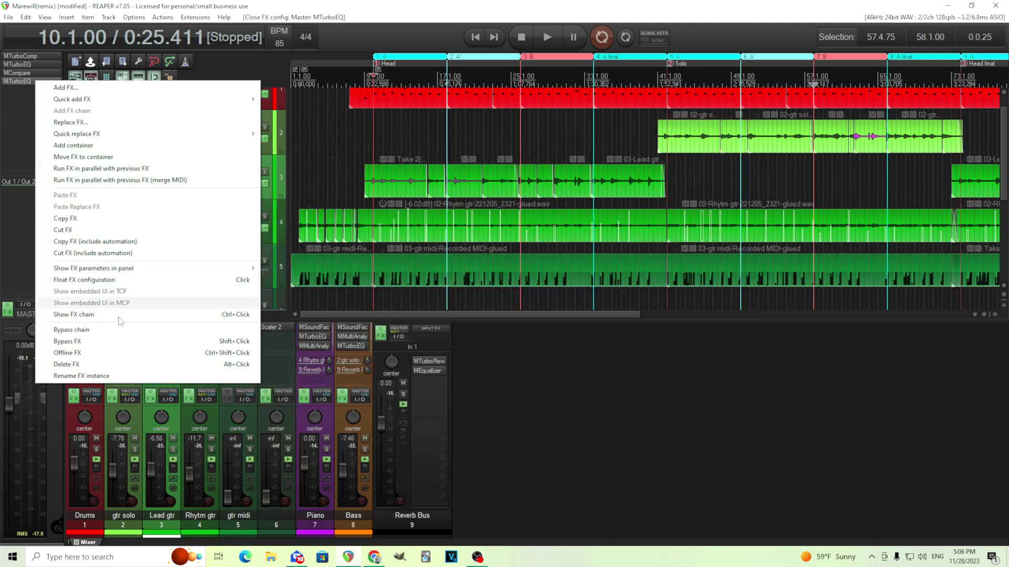
left_click(127, 361)
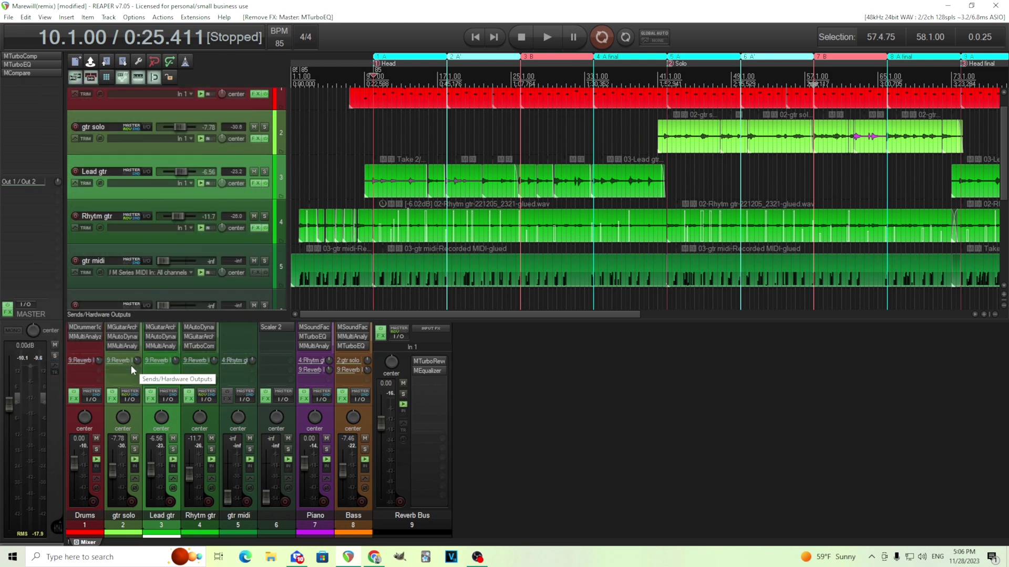